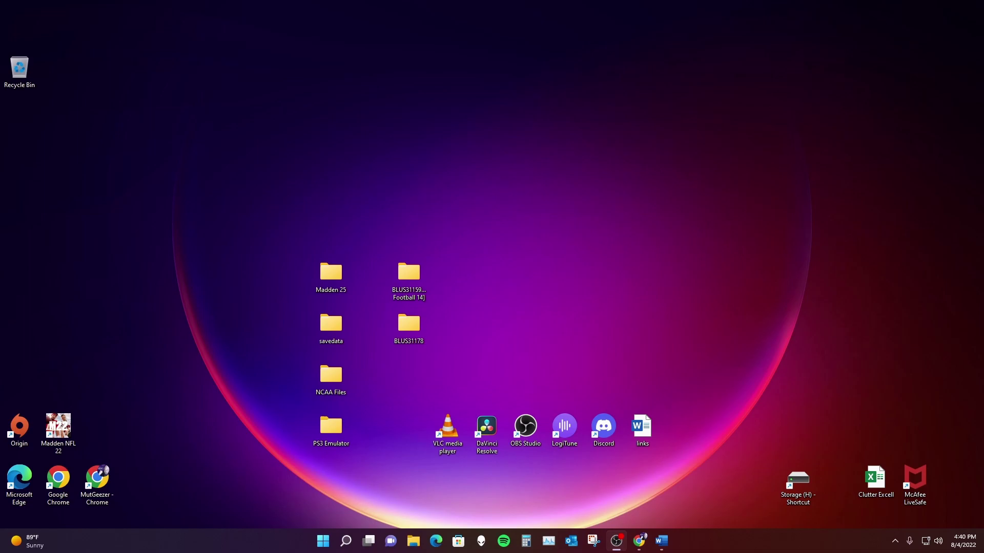
Step: Switch to Chrome and open the list of previous builds from the RPCS3 download page
click(639, 541)
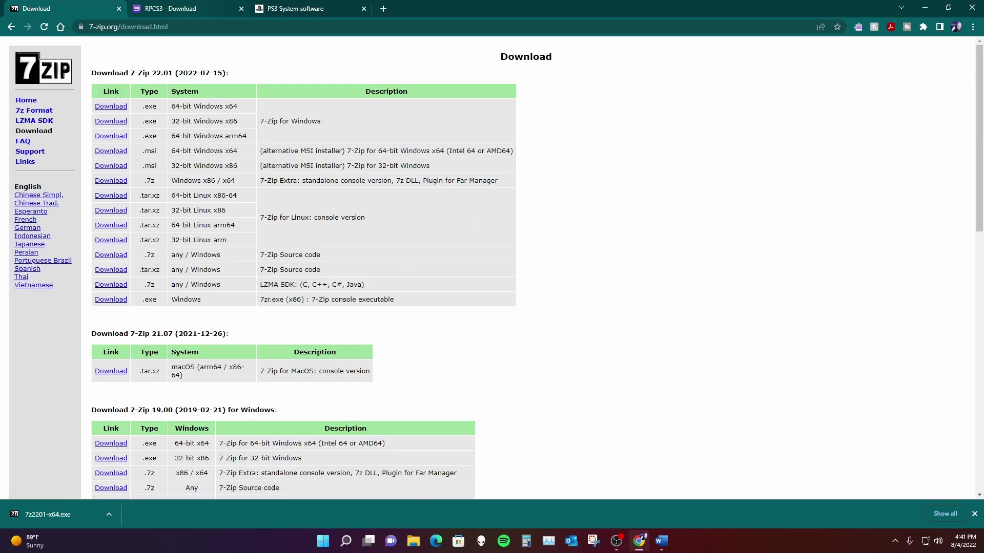
key(ctrl+Tab)
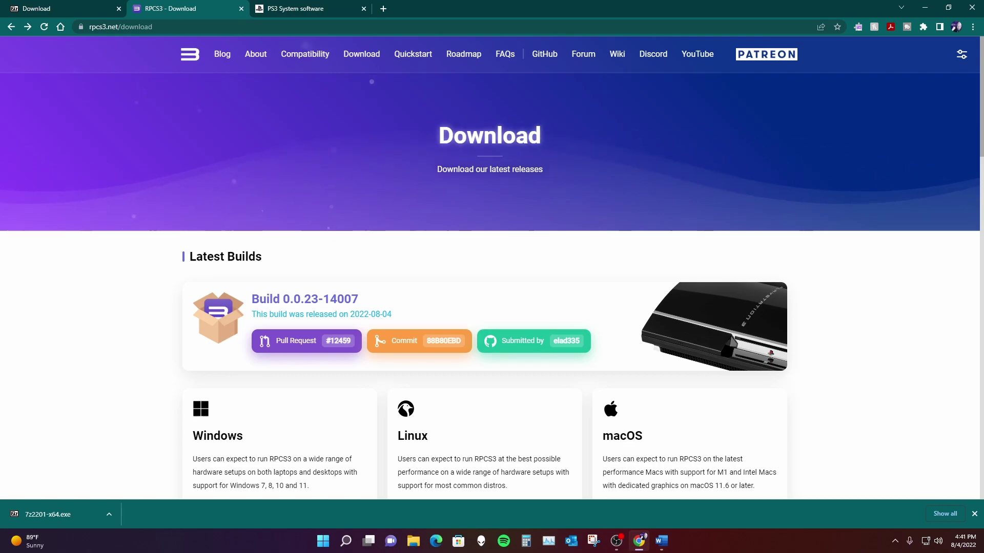
scroll(491, 267, down, 1)
scroll(492, 277, down, 2)
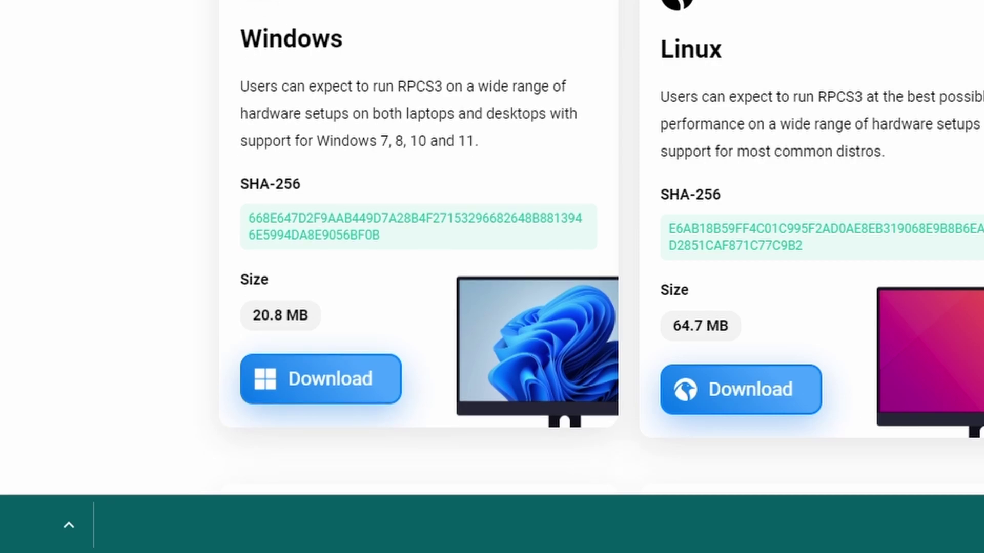
scroll(492, 257, down, 15)
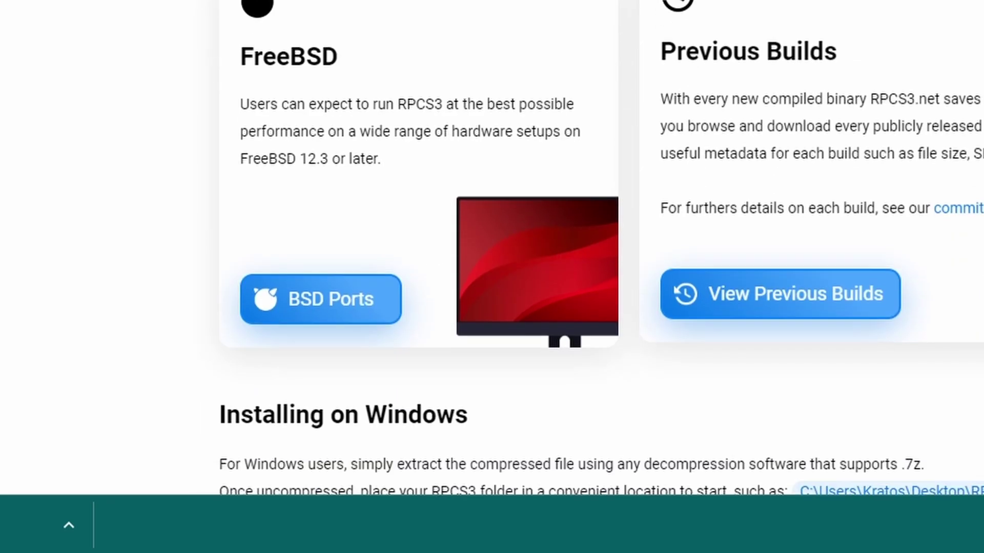
scroll(491, 277, down, 3)
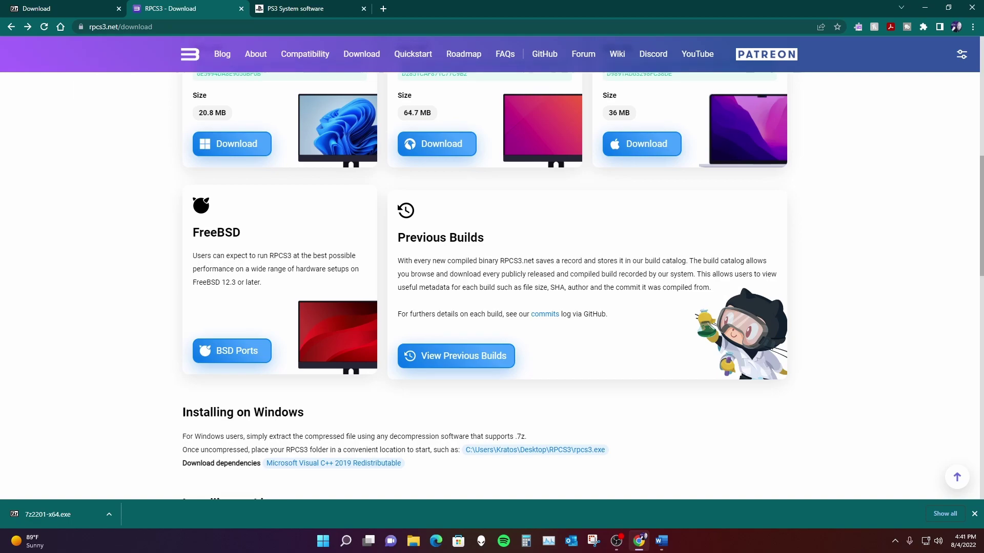
scroll(487, 287, up, 5)
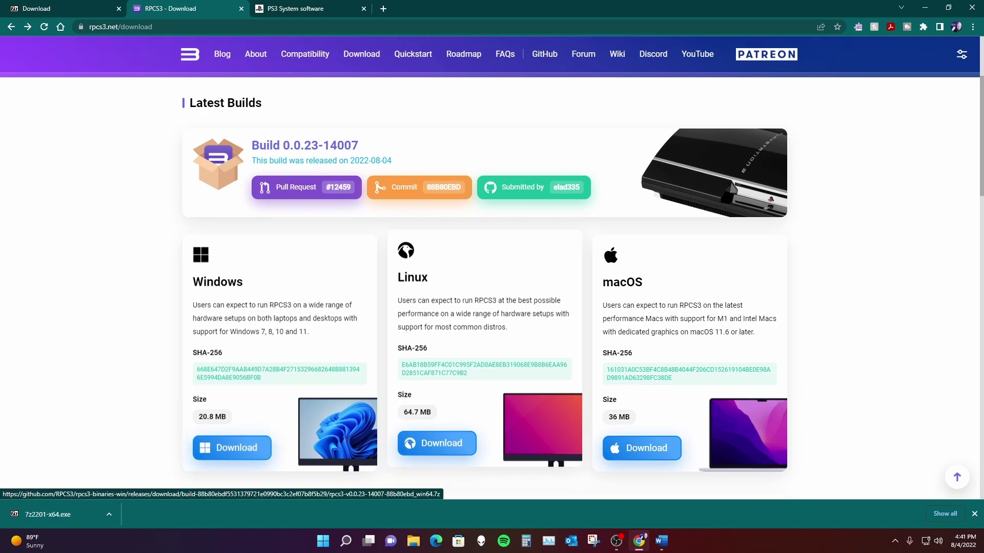
scroll(487, 287, down, 4)
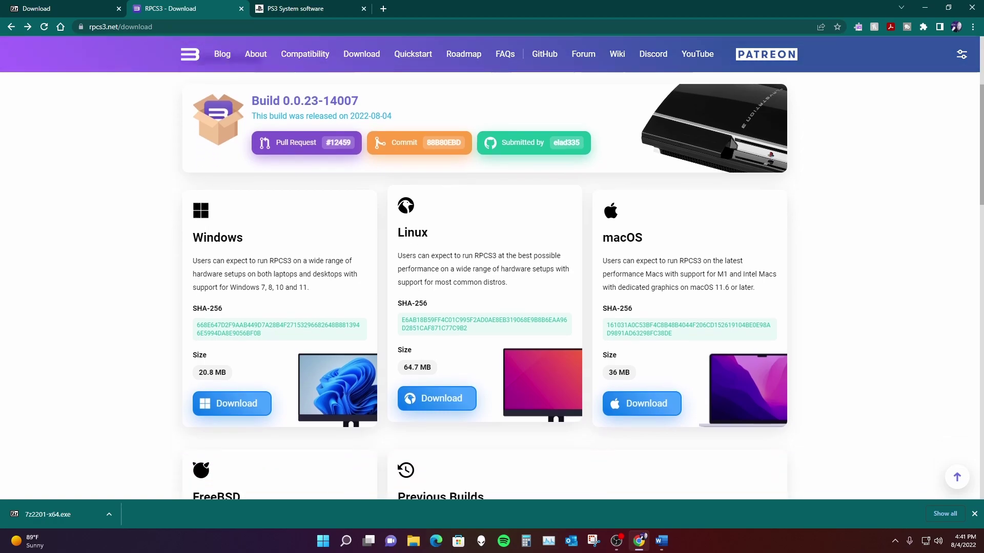
scroll(487, 287, down, 3)
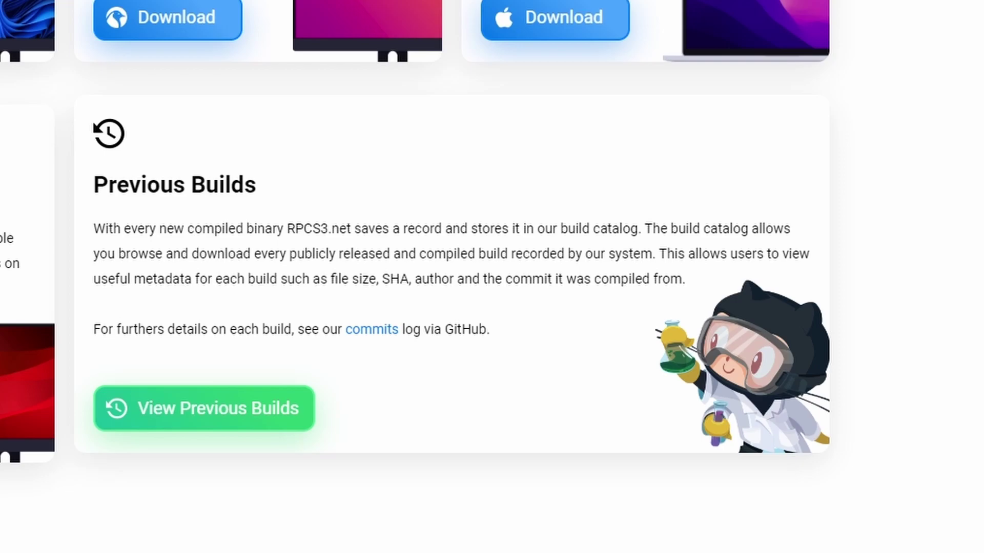
click(204, 408)
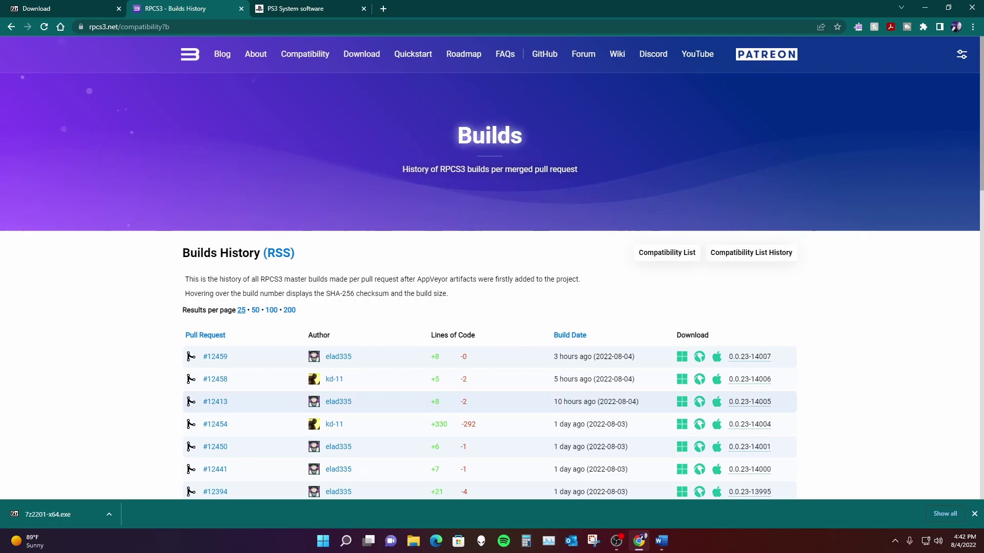
Step: Go to page 33 of the RPCS3 builds history
scroll(492, 401, down, 4)
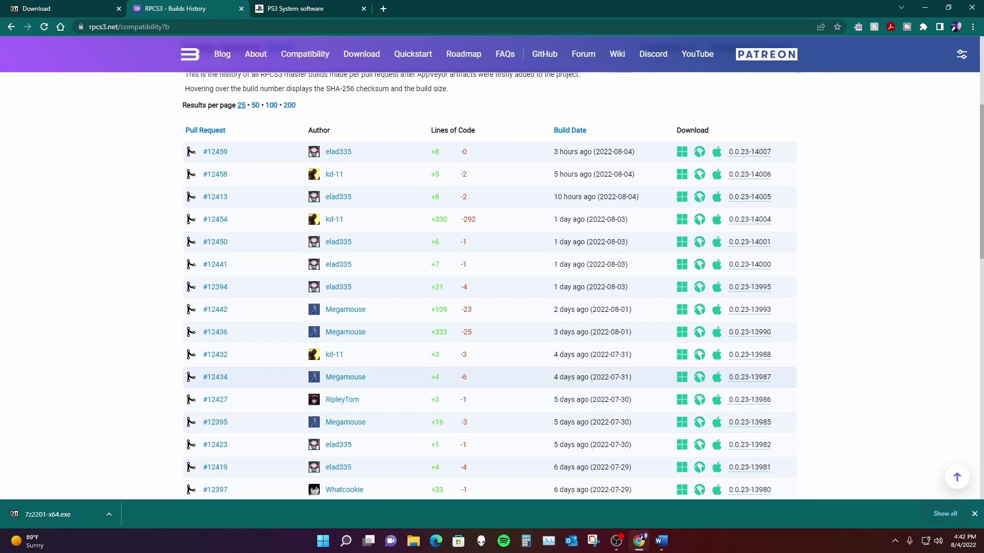
scroll(508, 380, down, 14)
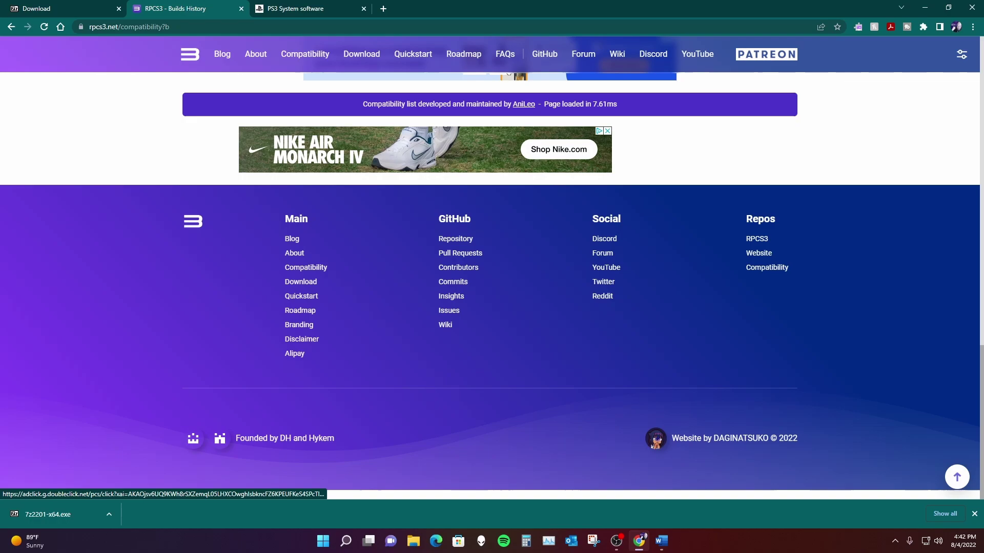
scroll(508, 380, up, 6)
click(633, 315)
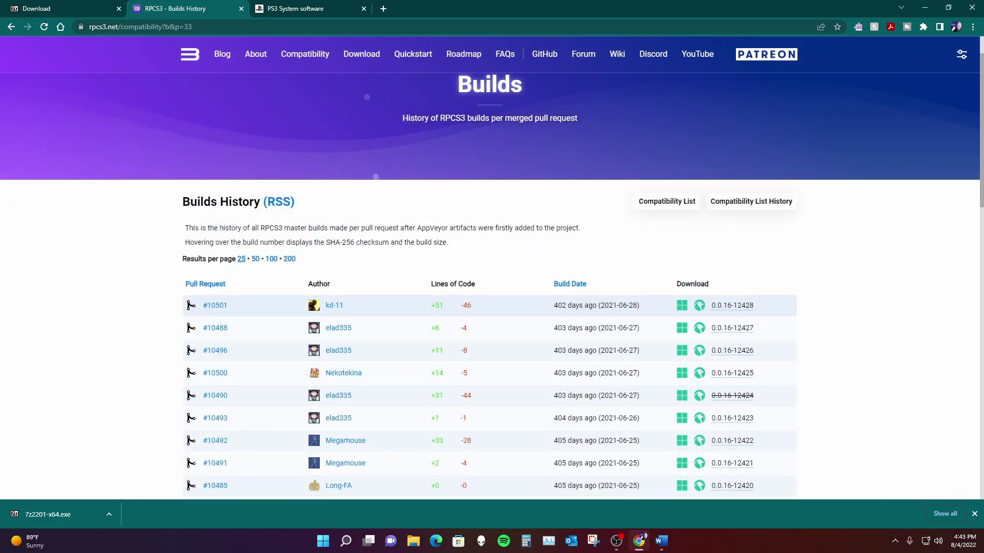
Step: Find build 0.0.16-12409 in the builds history and download its Windows version
scroll(492, 346, down, 1)
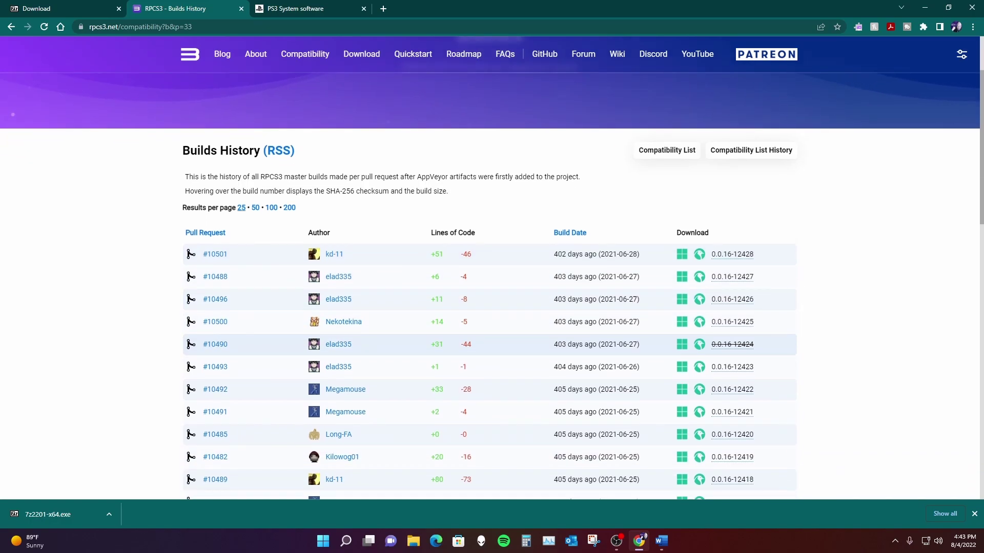
scroll(492, 347, down, 4)
scroll(490, 286, down, 2)
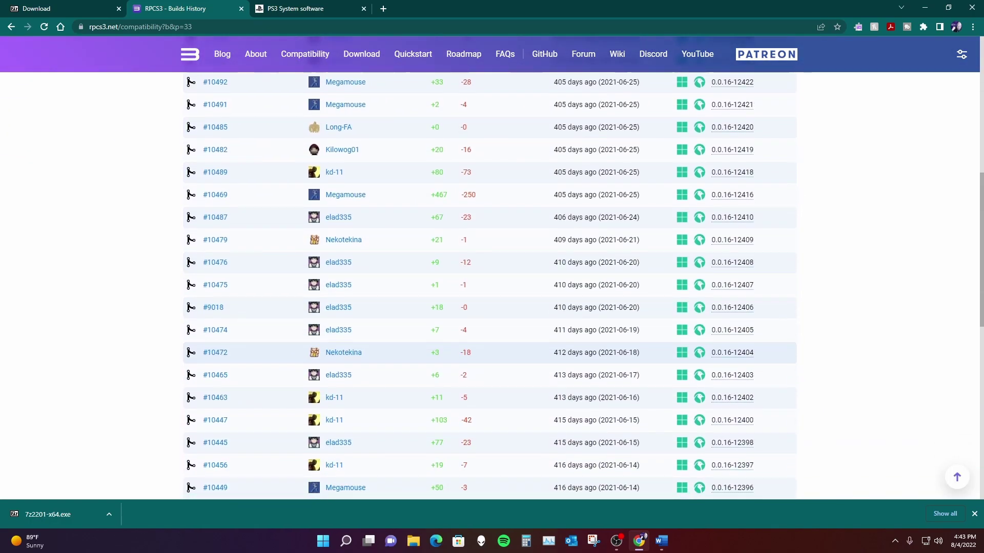
scroll(489, 286, down, 5)
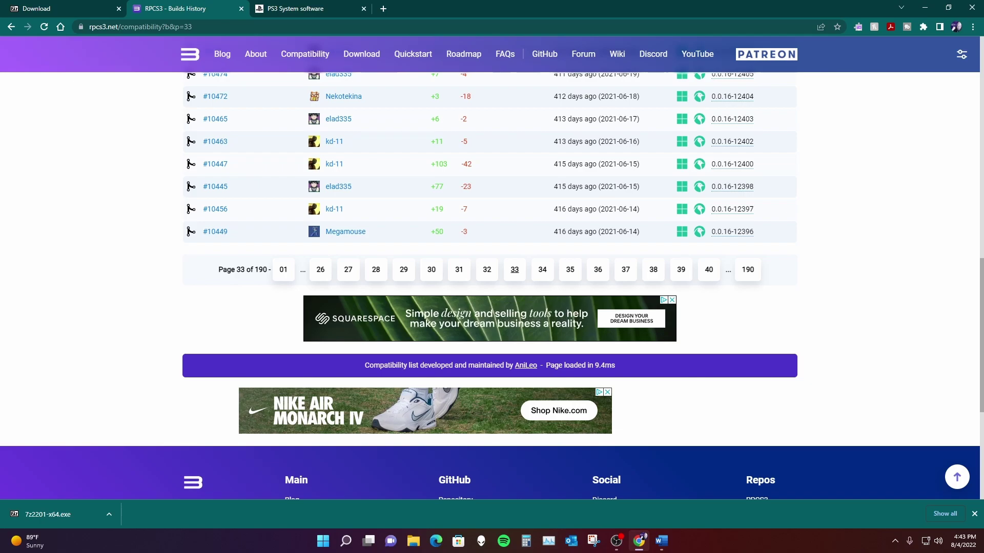
scroll(492, 286, up, 2)
scroll(492, 286, up, 3)
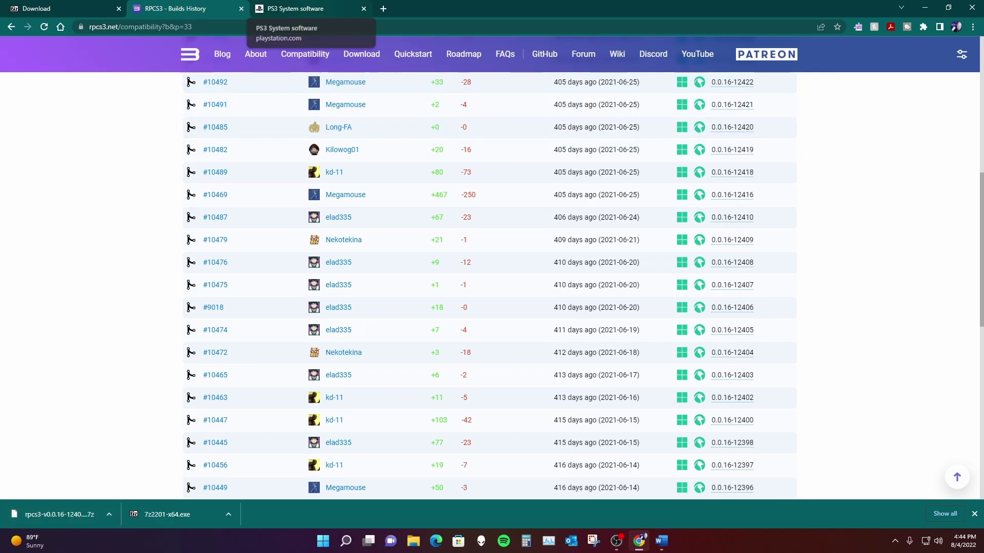
Step: On the PS3 System software page, expand the instructions for updating using a computer
click(289, 8)
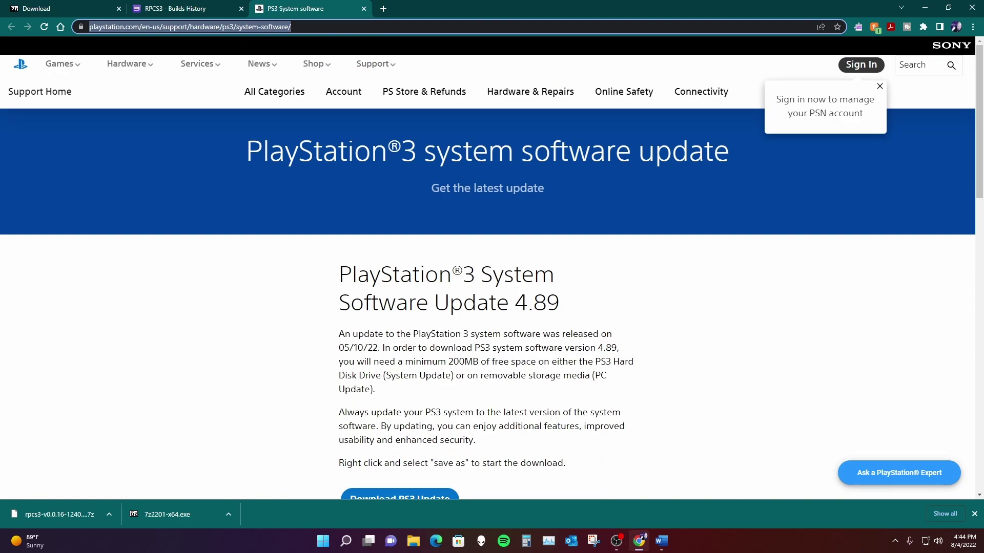
scroll(487, 277, down, 6)
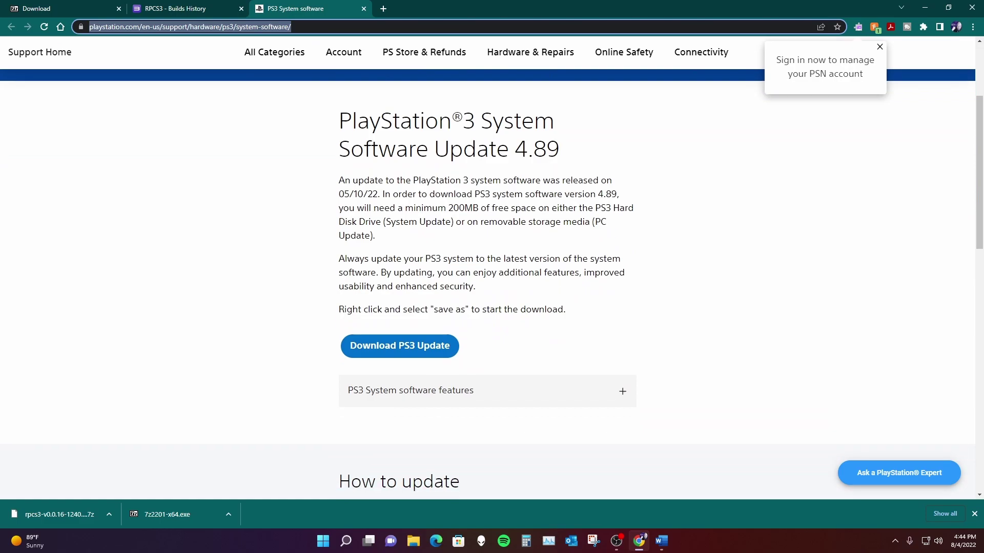
scroll(487, 277, up, 5)
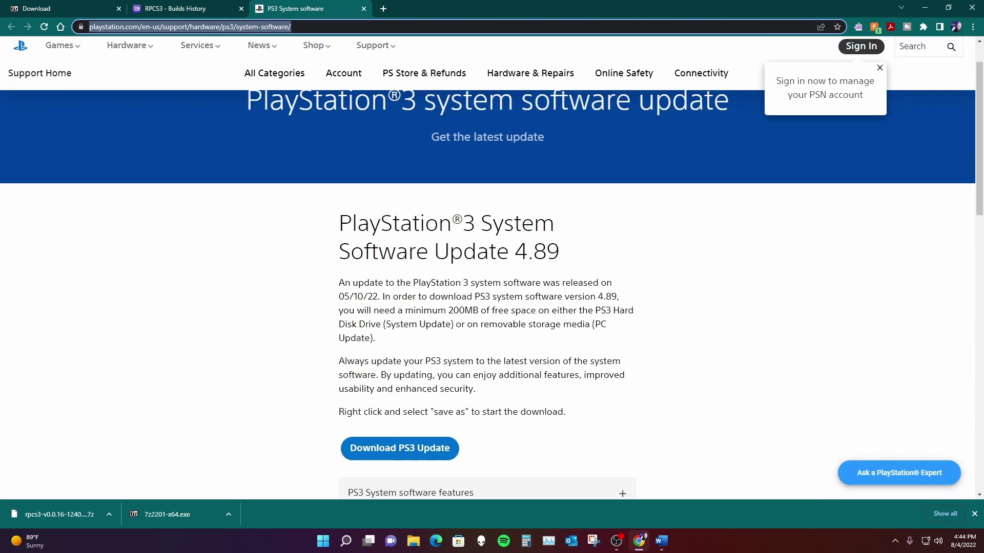
scroll(488, 266, down, 8)
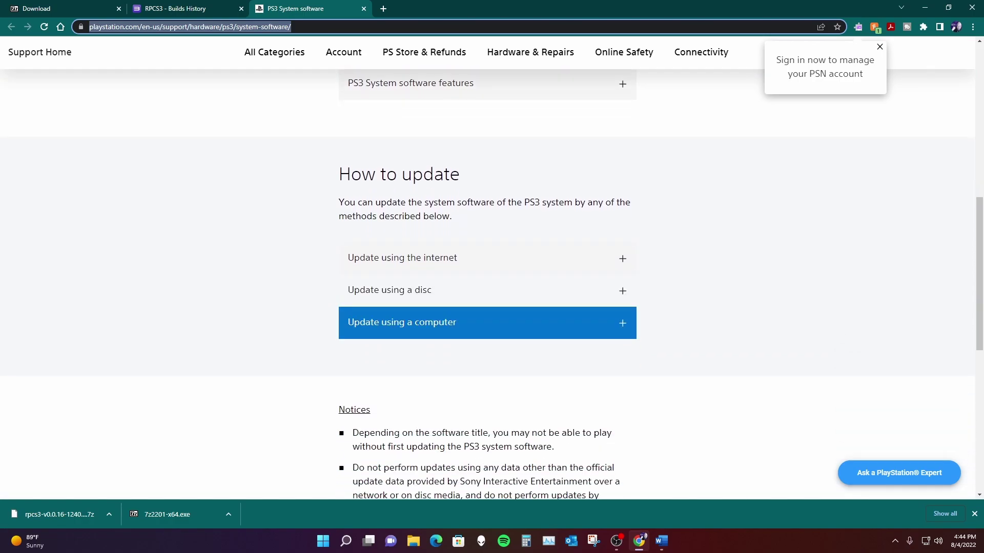
click(487, 323)
scroll(487, 323, down, 6)
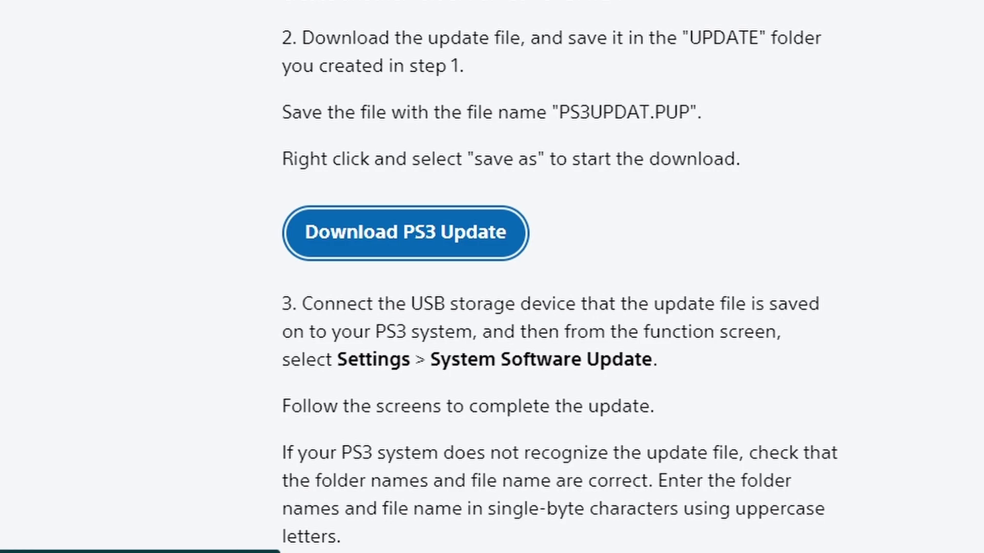
Step: Save the PS3 update file to the Desktop as PS3UPDAT (1) and keep the blocked download
right_click(457, 235)
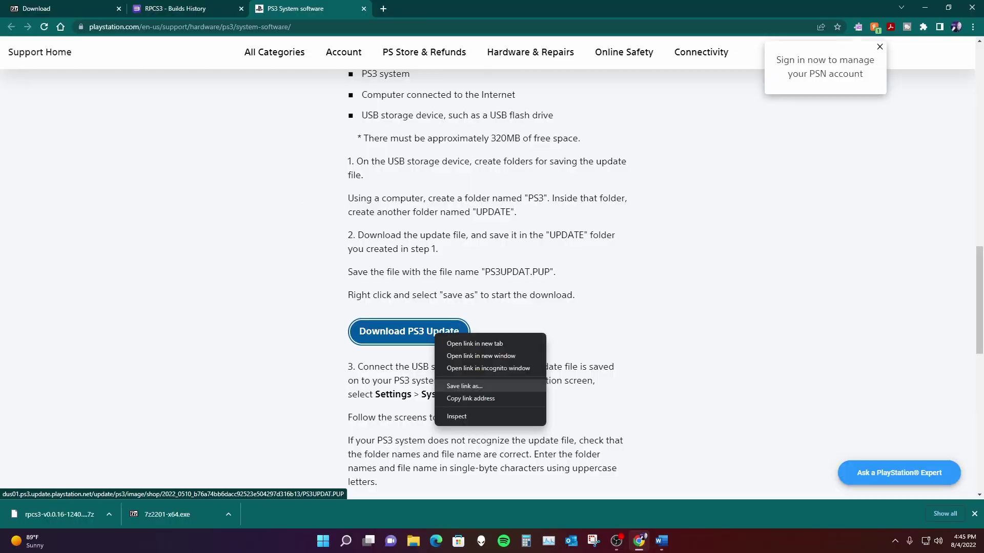
click(517, 342)
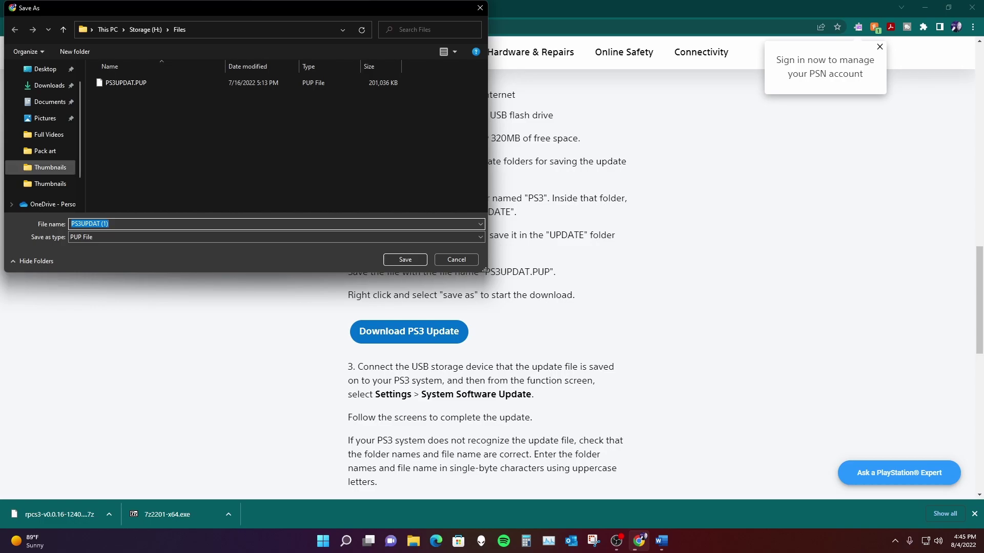
scroll(50, 154, up, 1)
click(45, 89)
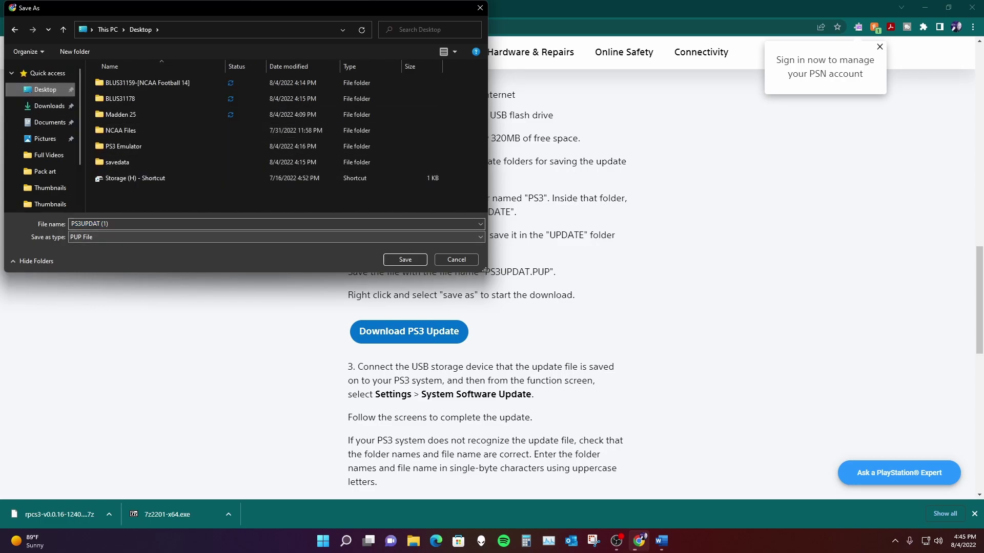
click(404, 260)
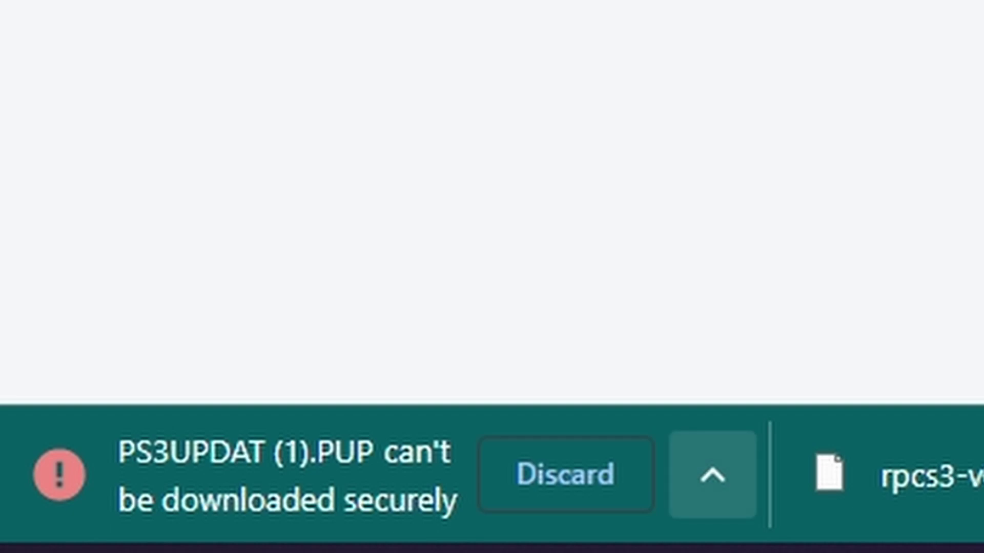
click(712, 475)
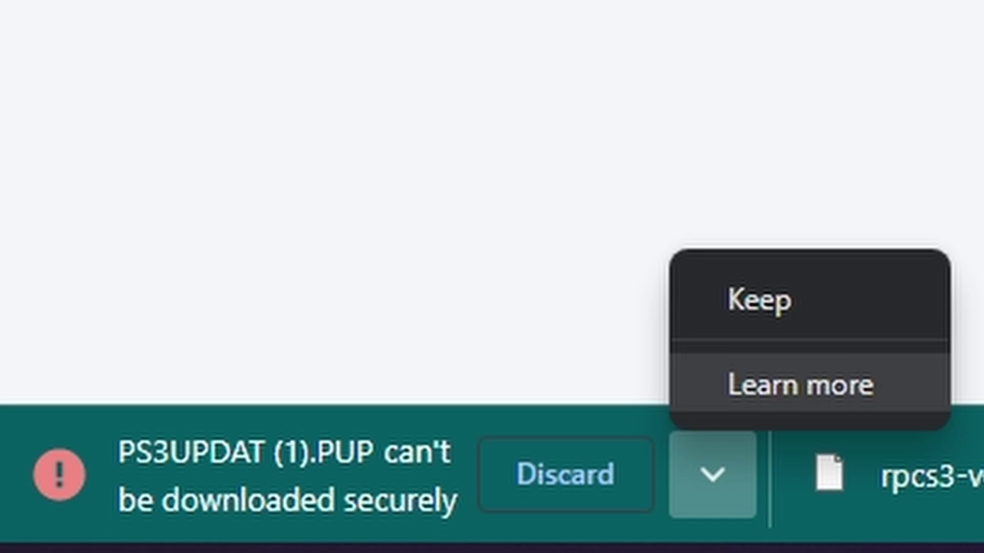
click(758, 300)
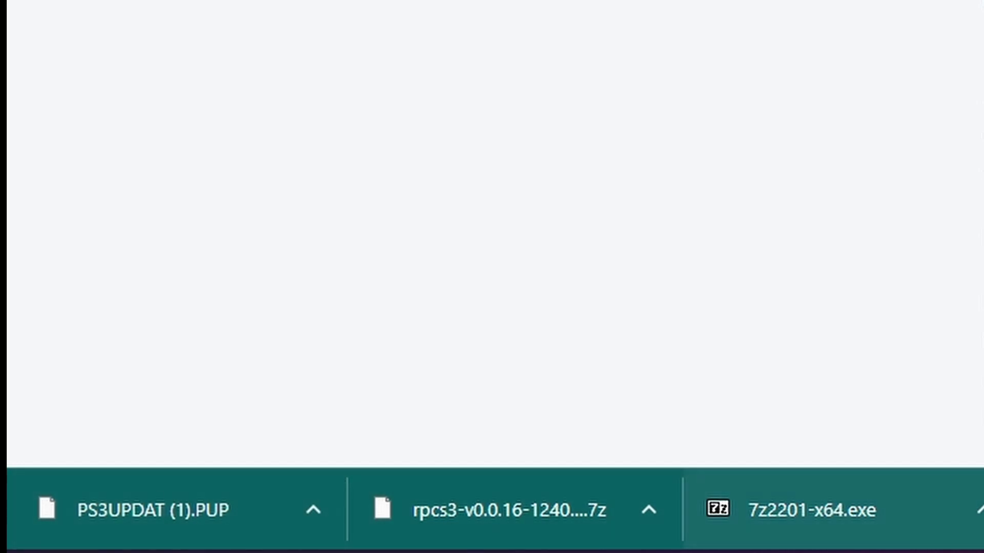
Step: Show the downloaded 7z2201-x64 installer in its folder and install 7-Zip 22.01 to C:\Program Files\7-Zip\
click(976, 510)
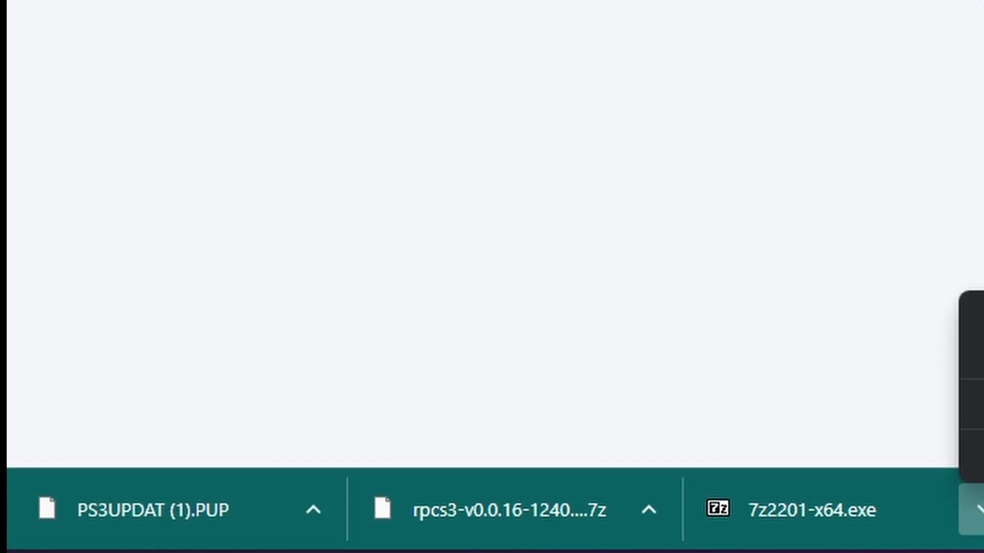
click(374, 477)
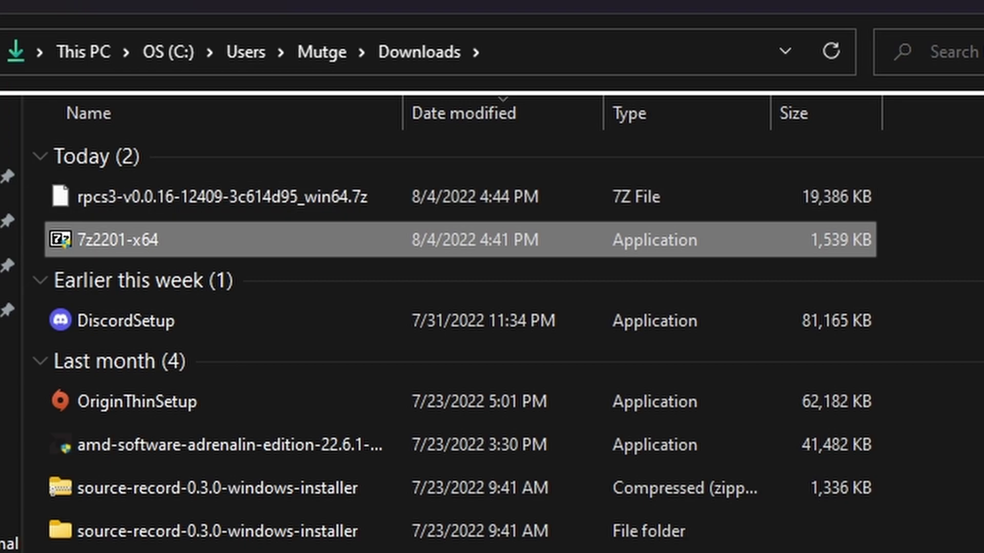
key(Return)
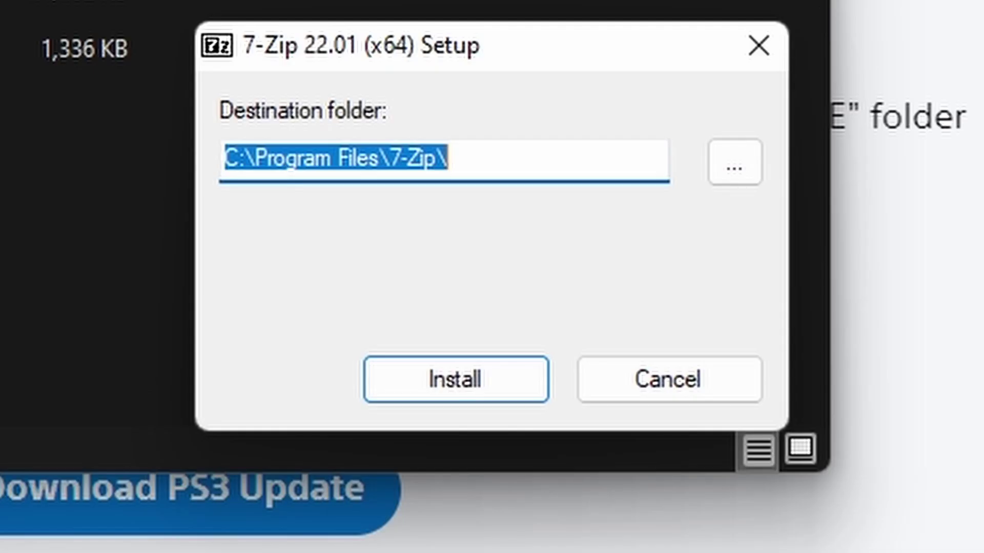
key(Return)
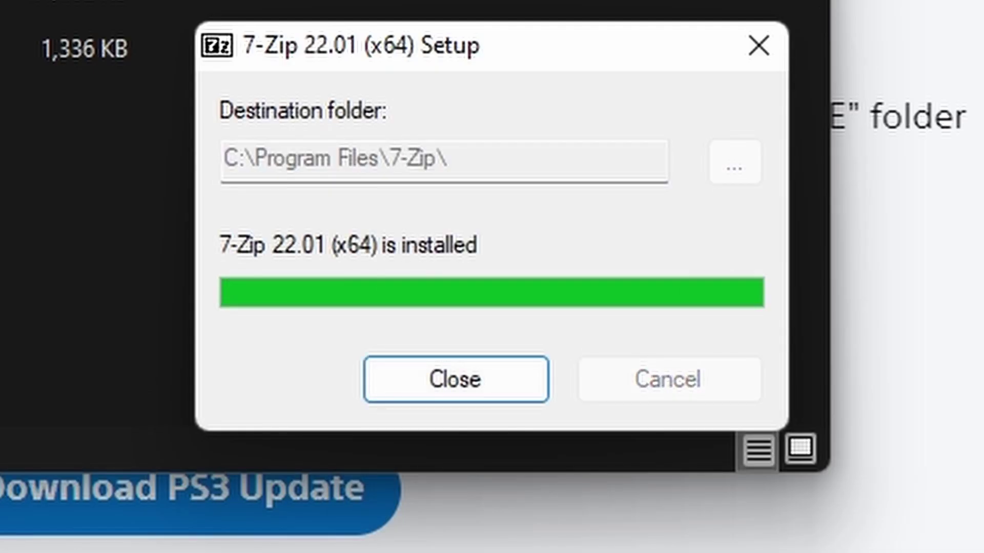
key(Return)
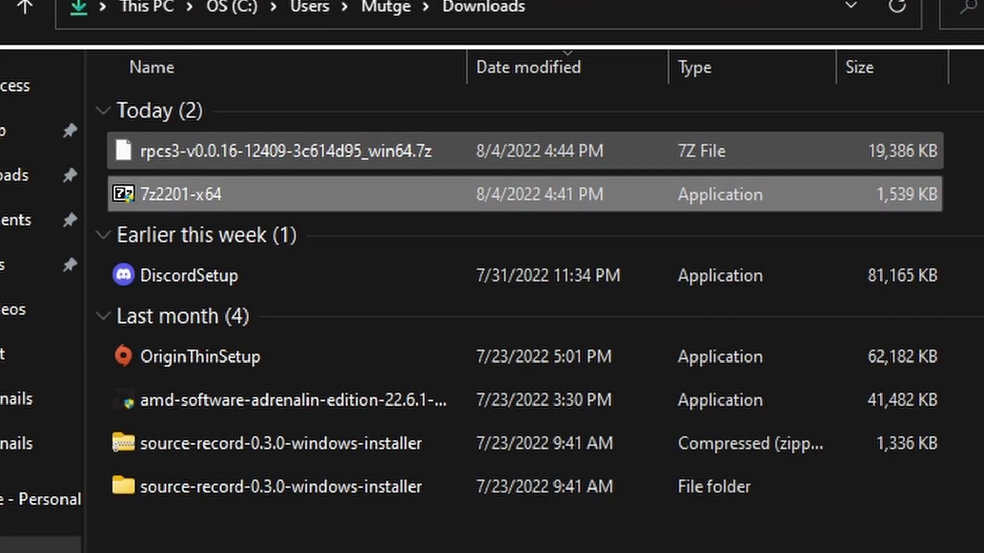
Step: Open 7-Zip's Extract files options for the downloaded rpcs3-v0.0.16-12409-3c614d95_win64.7z archive
right_click(369, 151)
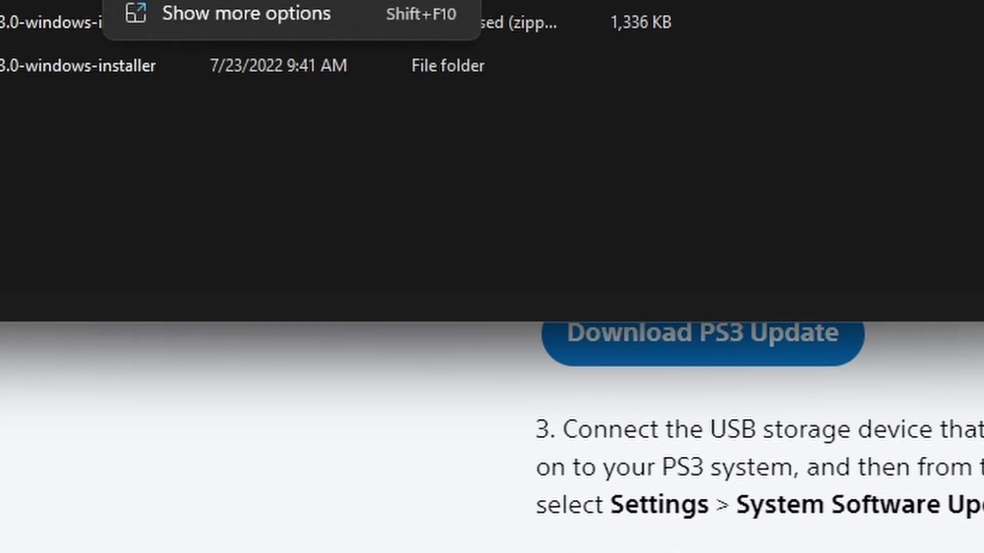
key(shift+F10)
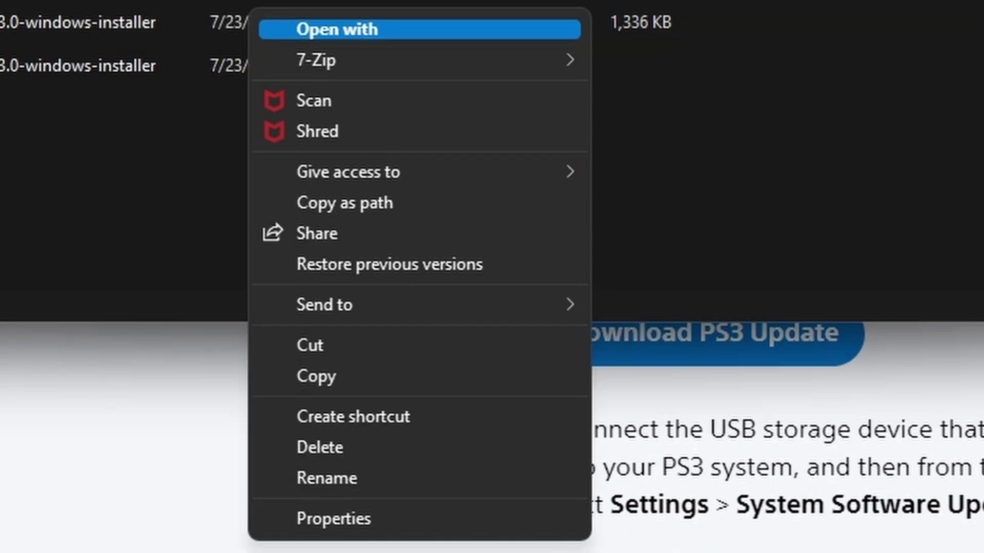
mouse_move(358, 60)
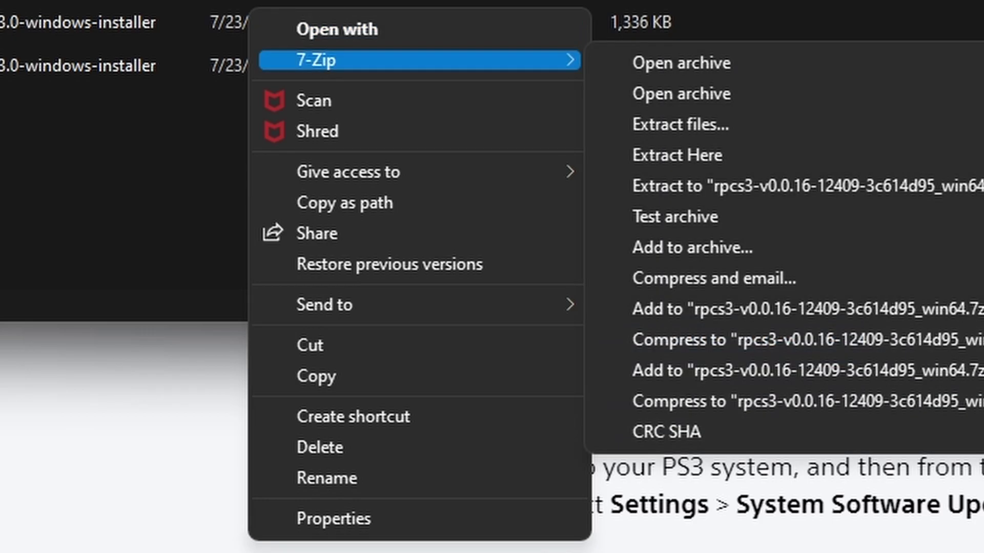
key(Down)
key(Down)
key(Down)
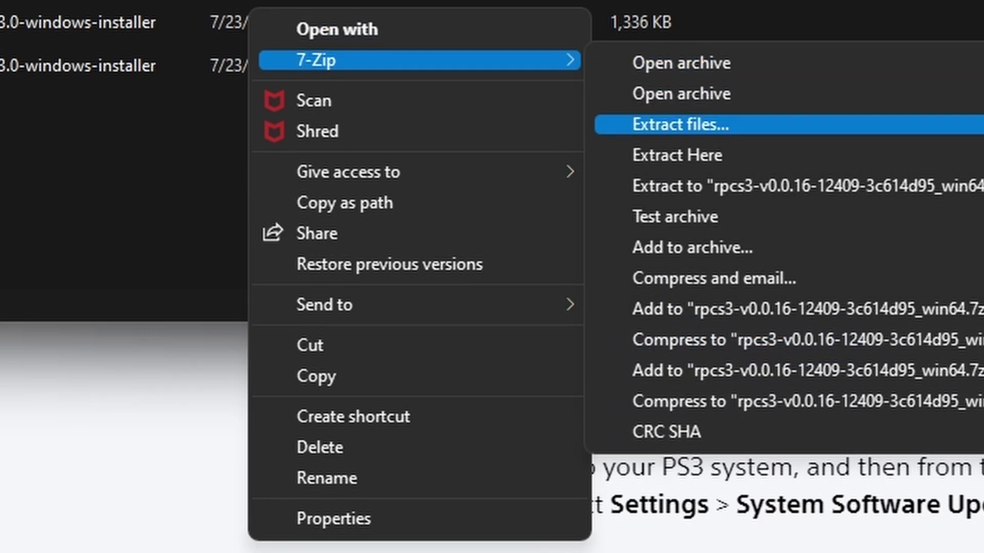
key(Return)
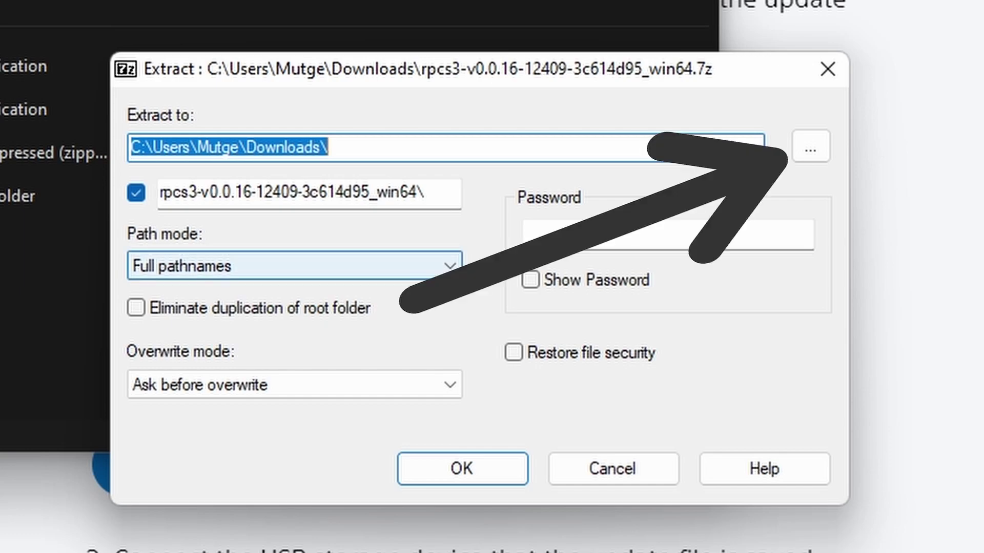
Step: Set the extraction destination to the PS3 Emulator folder on the Desktop and extract the archive into its own subfolder
click(295, 266)
key(Escape)
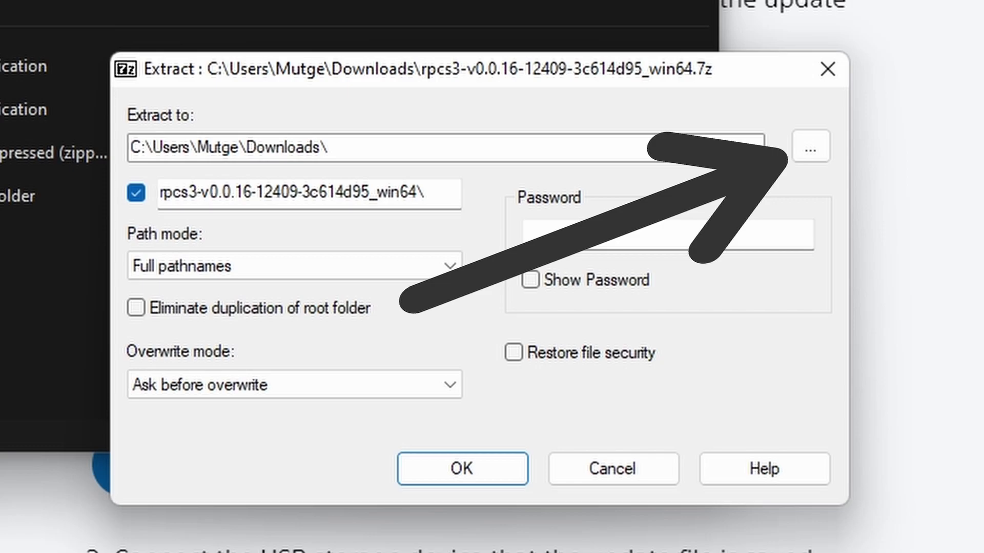
click(810, 148)
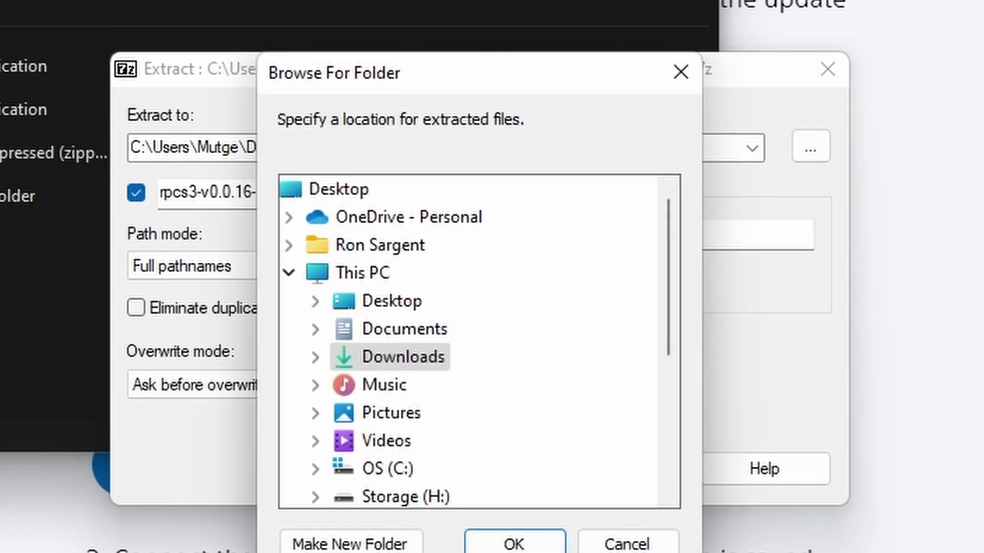
scroll(461, 333, down, 3)
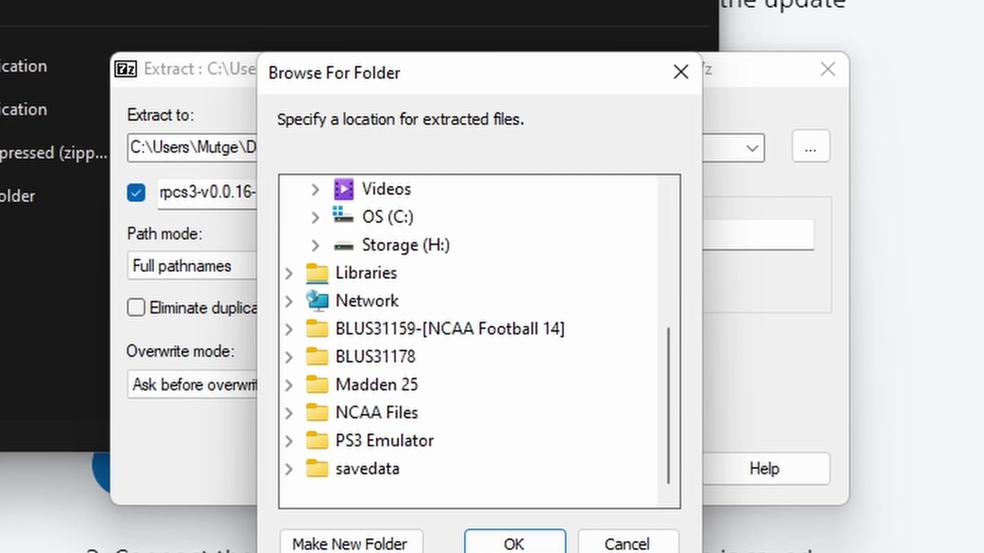
click(384, 440)
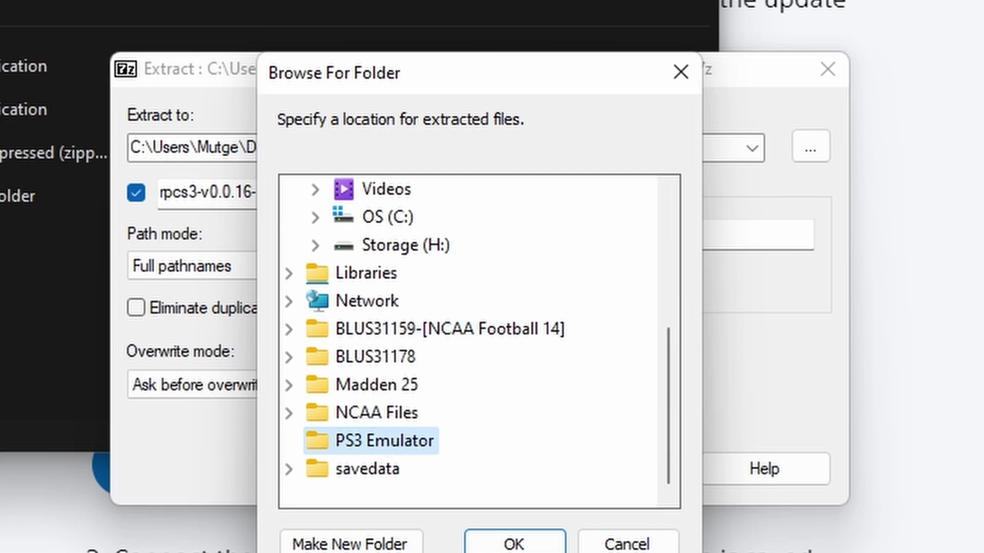
key(Return)
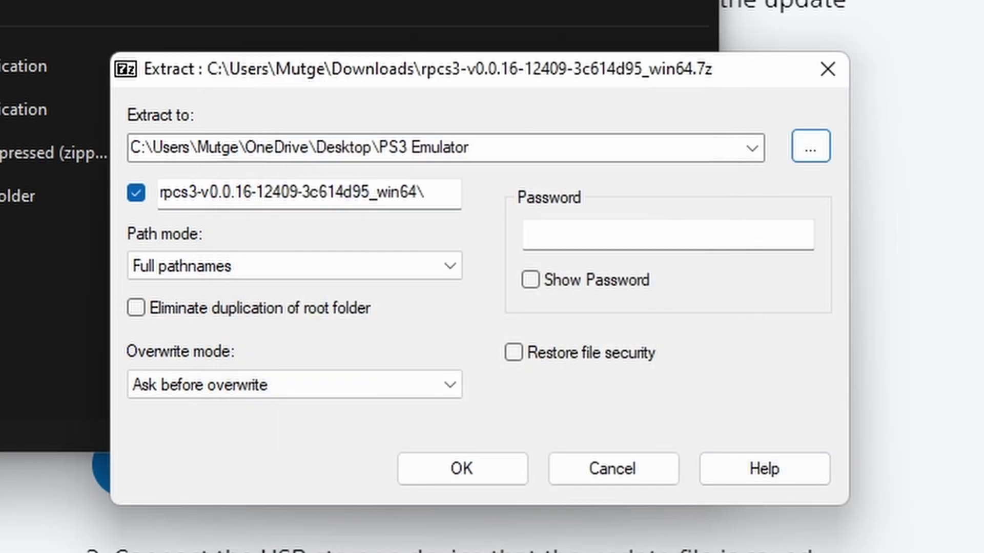
key(Return)
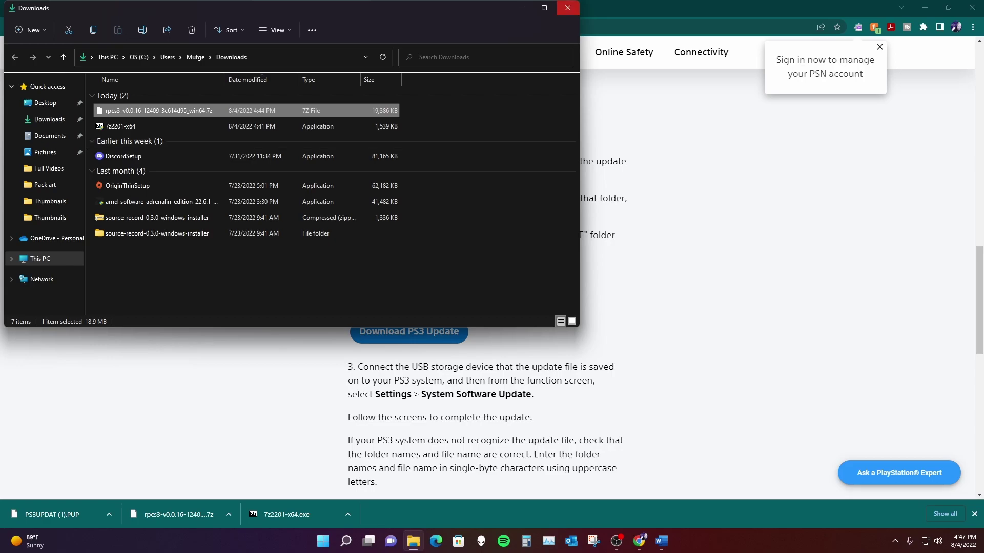
Step: Close the Downloads window, minimize the browser and move PS3UPDAT (1).PUP next to the game folders on the desktop
click(568, 8)
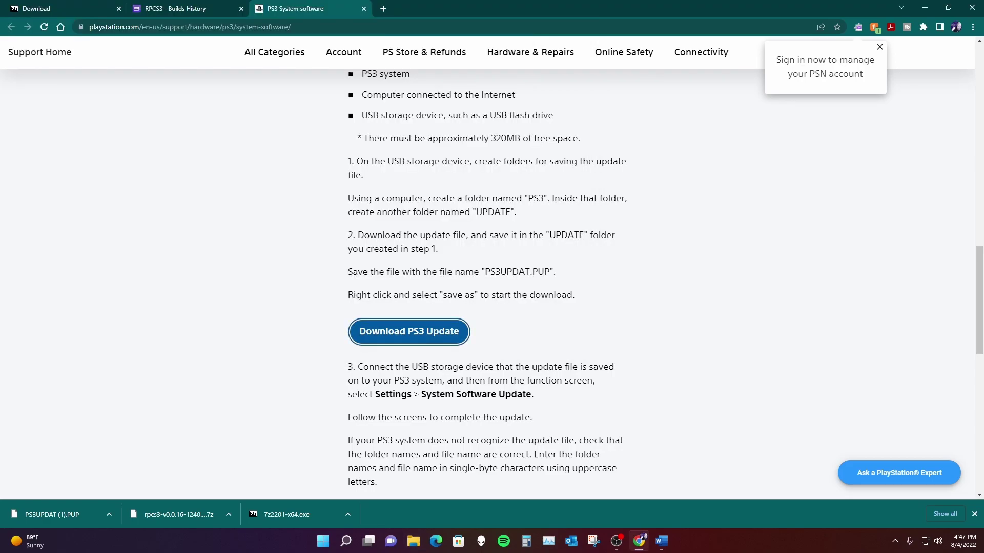
click(925, 7)
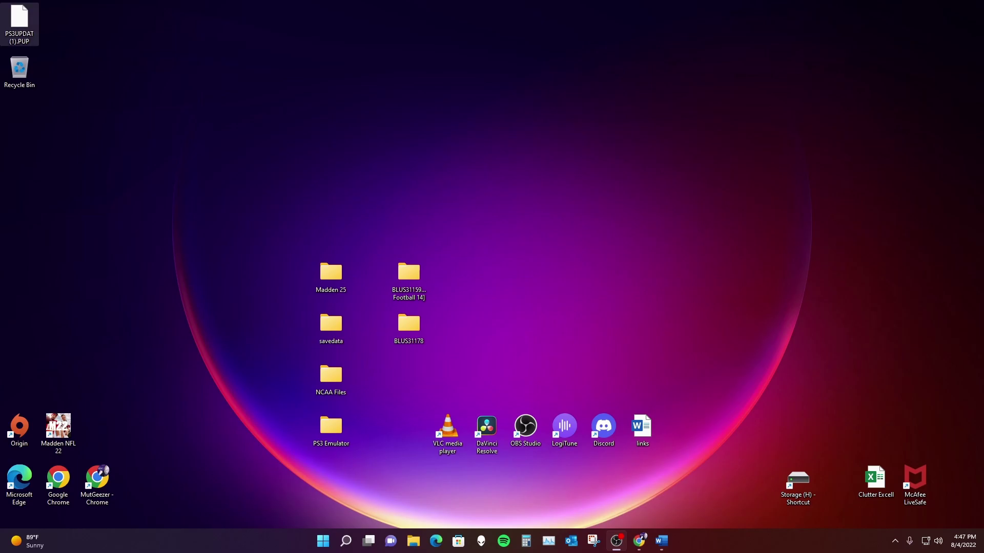
drag(20, 23, 524, 279)
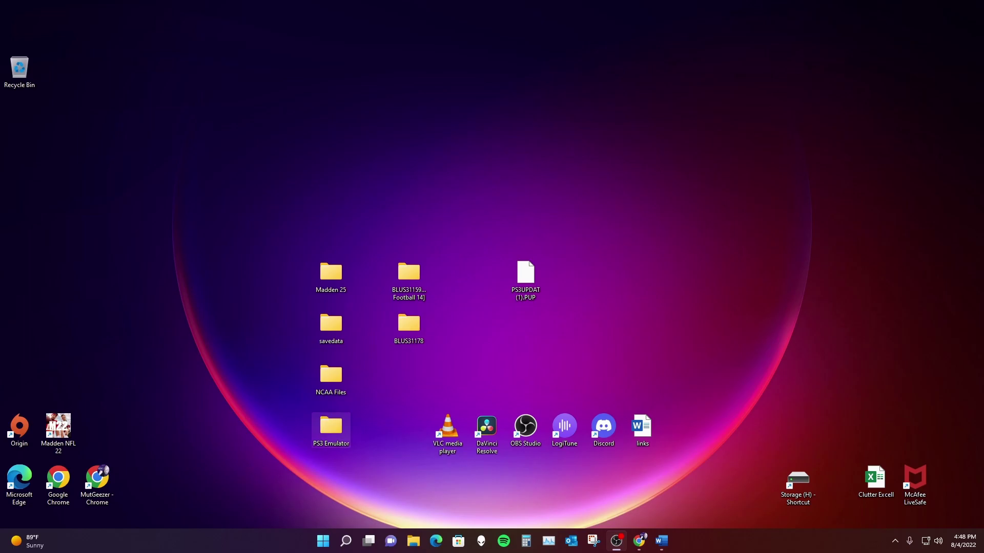
Step: Launch rpcs3 from the rpcs3-v0.0.16-12409-3c614d95_win64 folder inside the PS3 Emulator folder
double_click(330, 428)
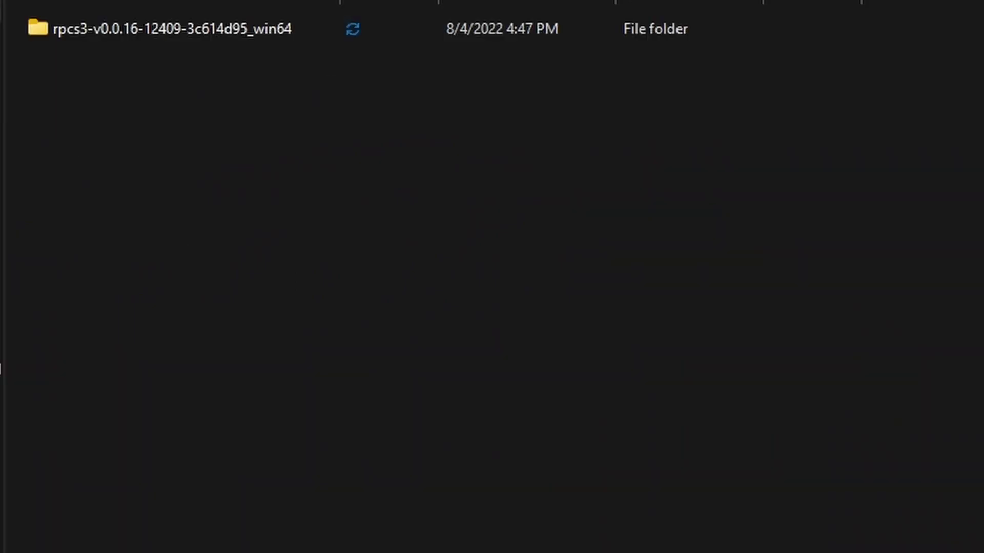
double_click(169, 29)
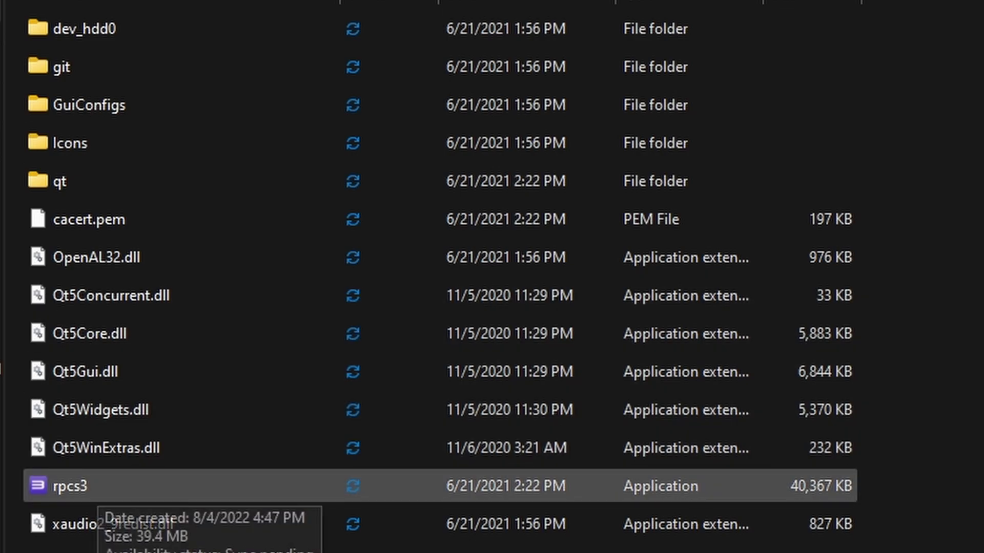
click(90, 489)
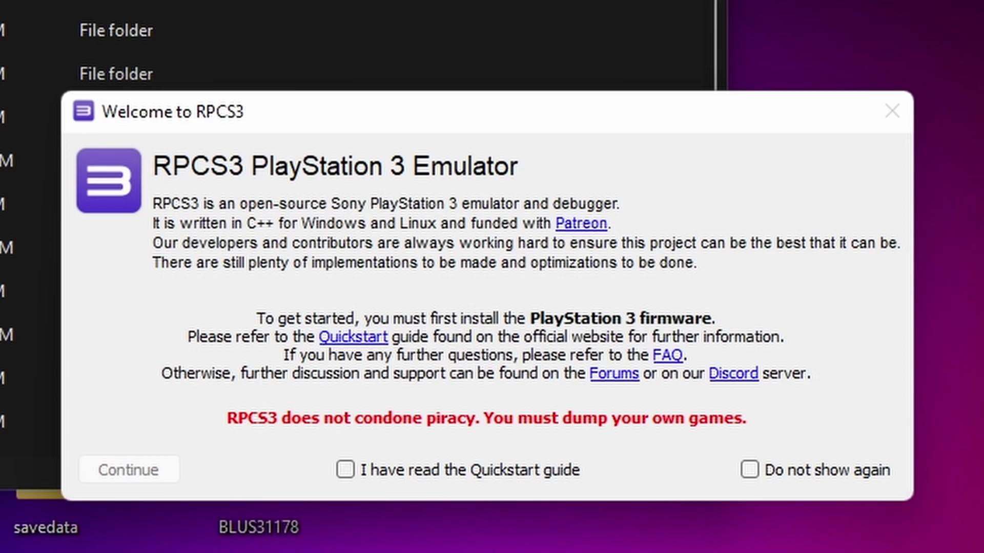
Step: Confirm having read the Quickstart guide, stop the welcome message from showing again, continue, and decline the RPCS3 update
click(345, 469)
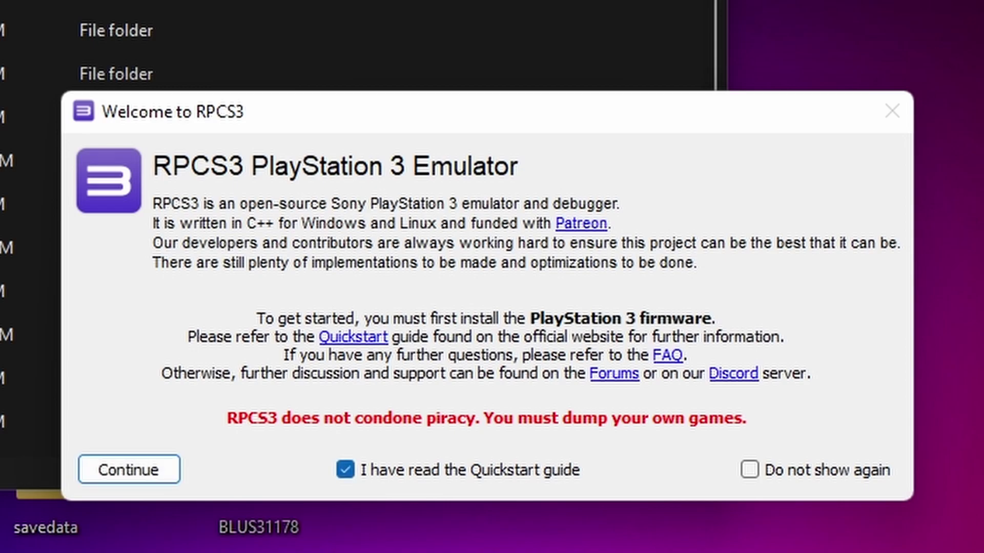
click(749, 469)
click(128, 470)
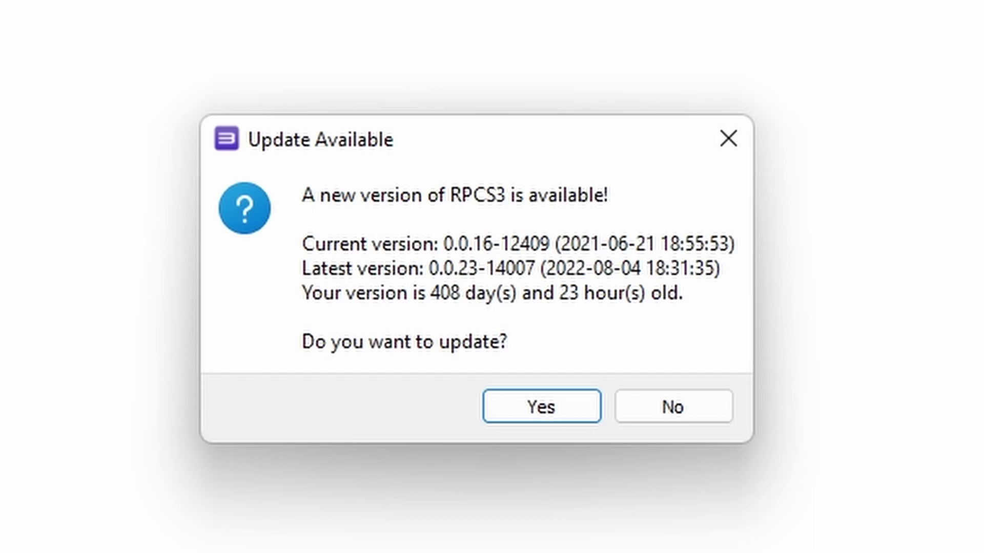
click(626, 401)
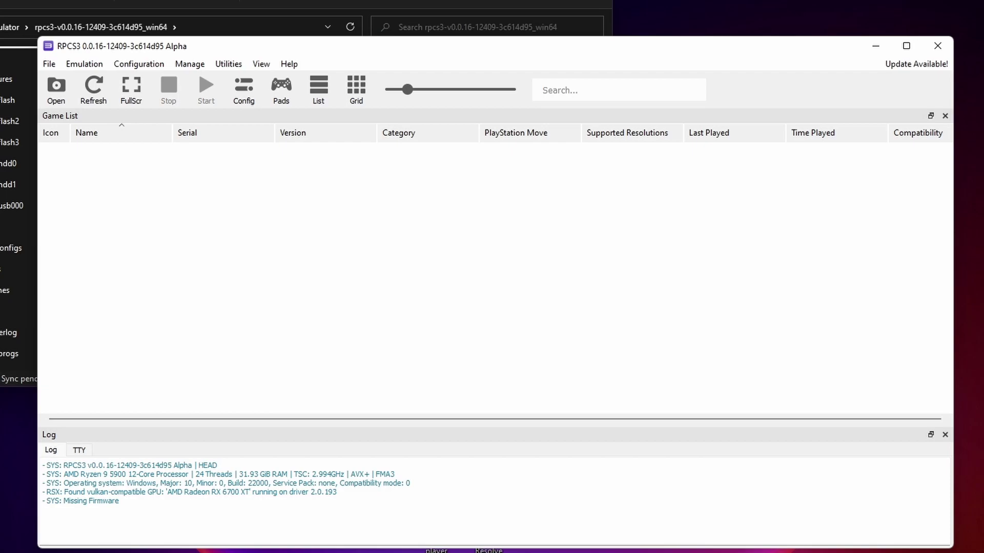
Step: Minimize the File Explorer window and reposition the RPCS3 window to uncover the files on the desktop
drag(575, 56, 808, 74)
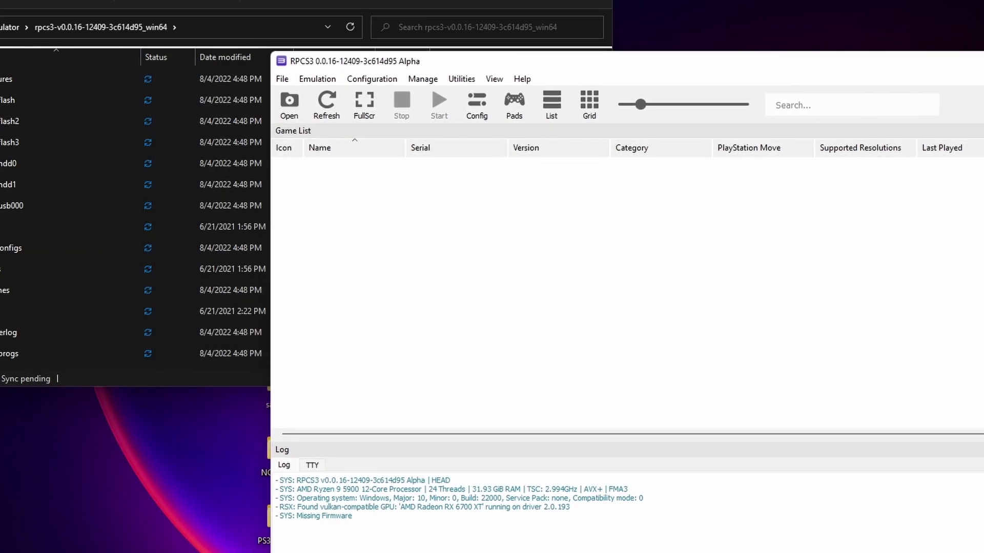
key(alt+Tab)
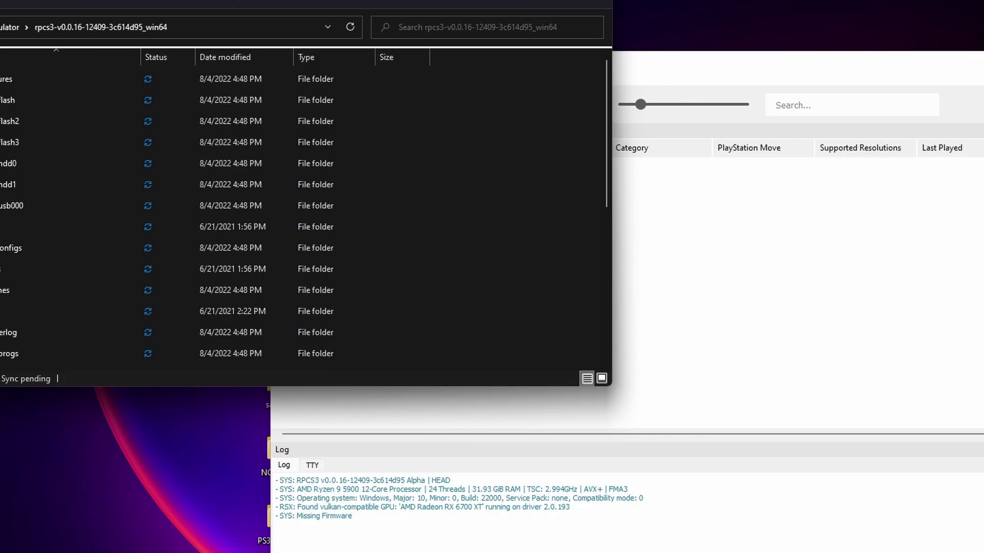
key(super+Down)
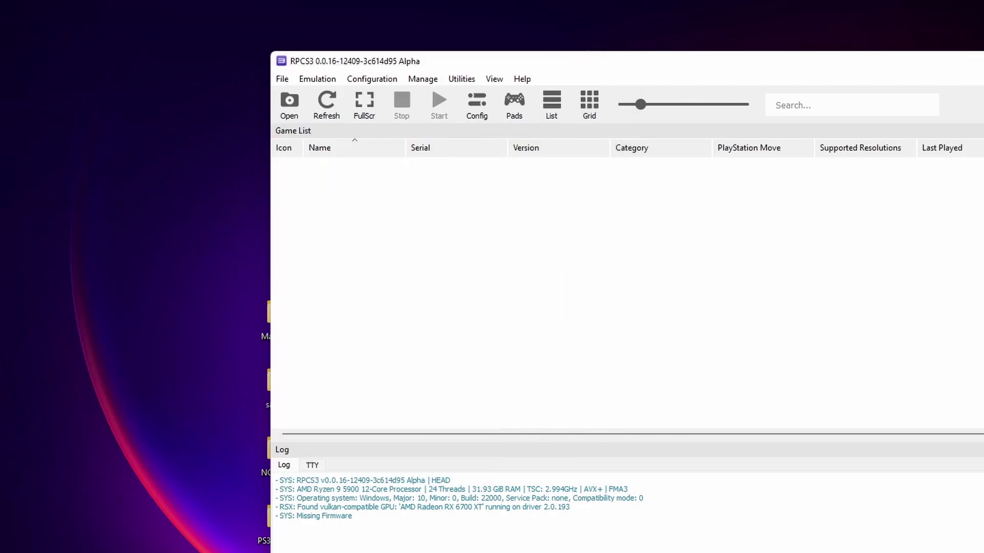
drag(660, 66, 490, 137)
drag(547, 451, 546, 552)
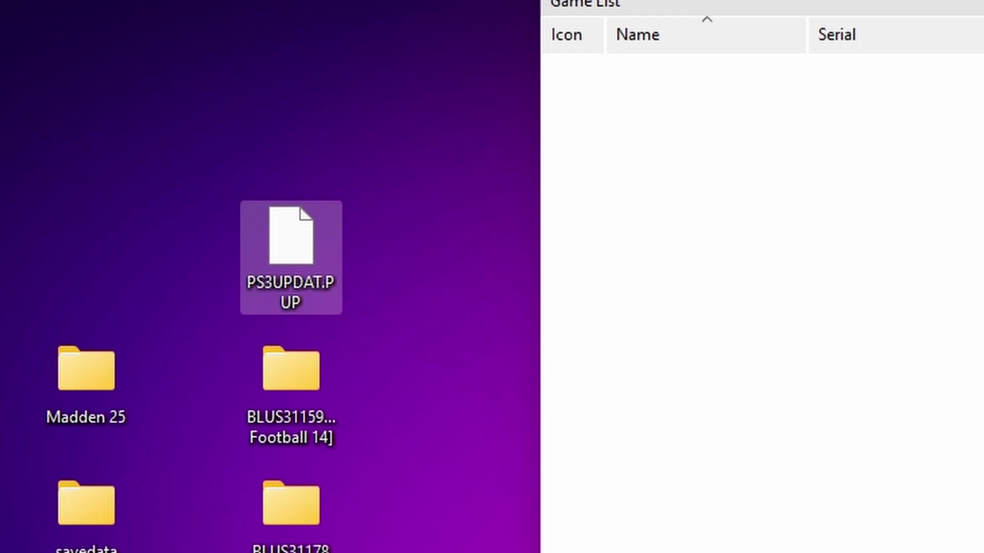
Step: Install the PS3 firmware in RPCS3 from the PS3UPDAT.PUP file on the desktop and dismiss the completion message
drag(312, 256, 815, 259)
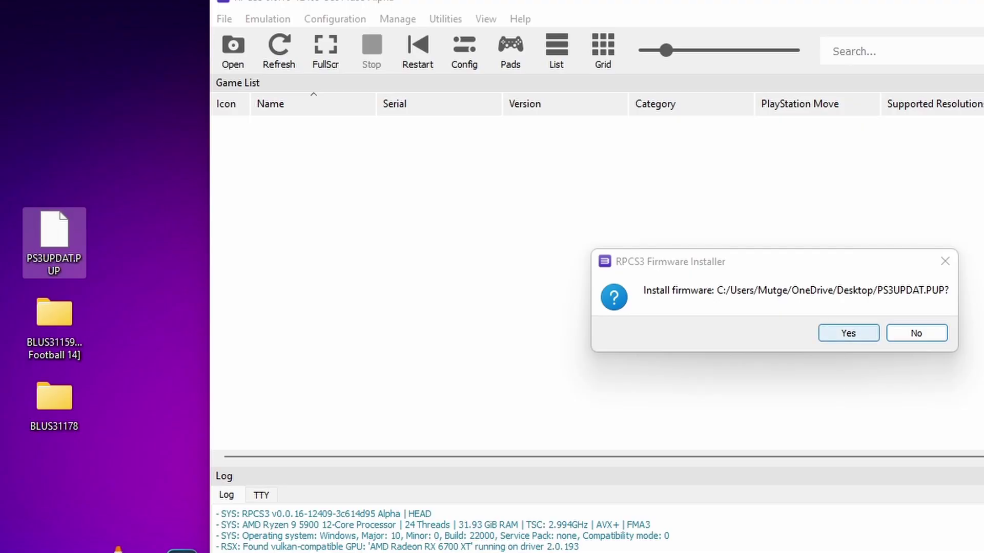
click(848, 333)
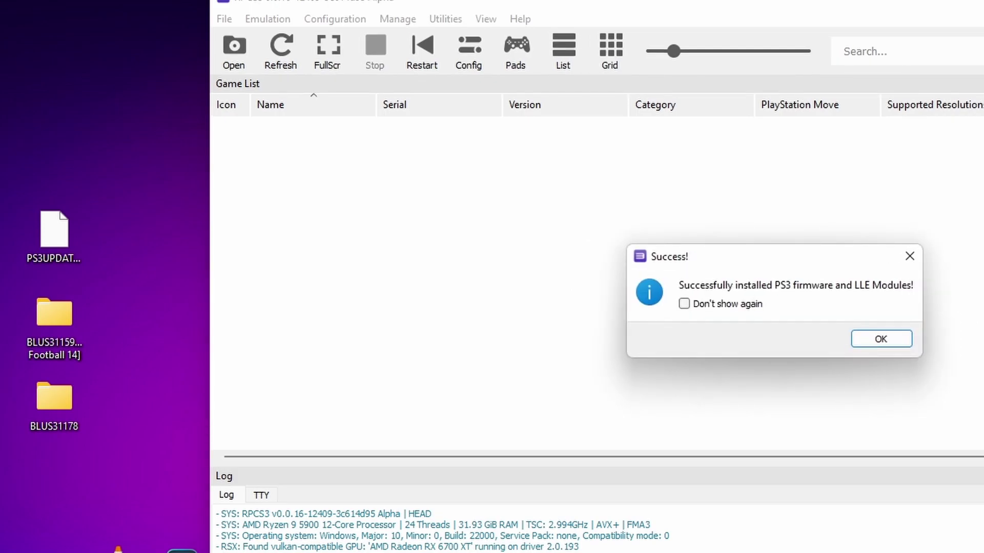
key(Return)
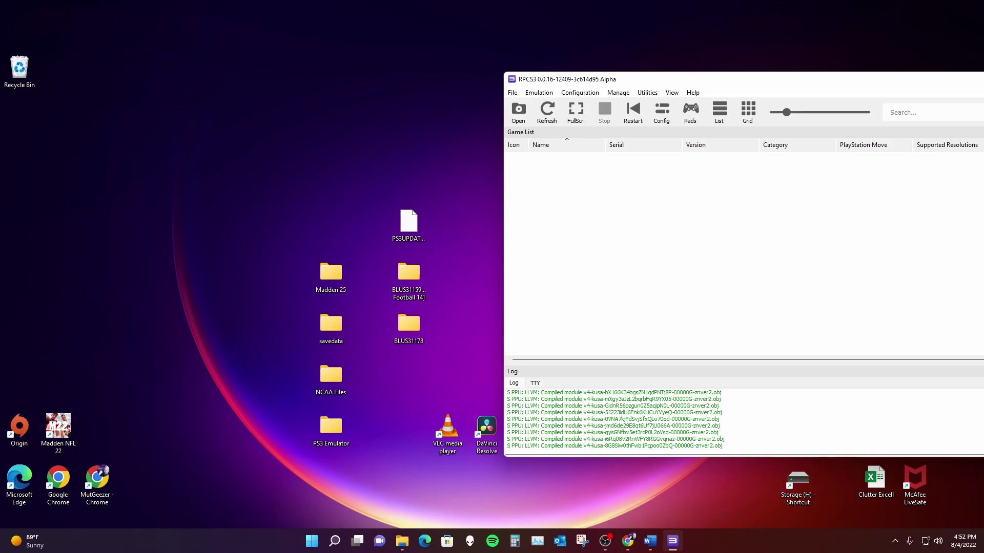
Step: Examine the PS3_DISC.SFB, PS3_UPDATE and PS3_GAME items in the BLUS31159-[NCAA Football 14] folder on the desktop
drag(695, 81, 651, 55)
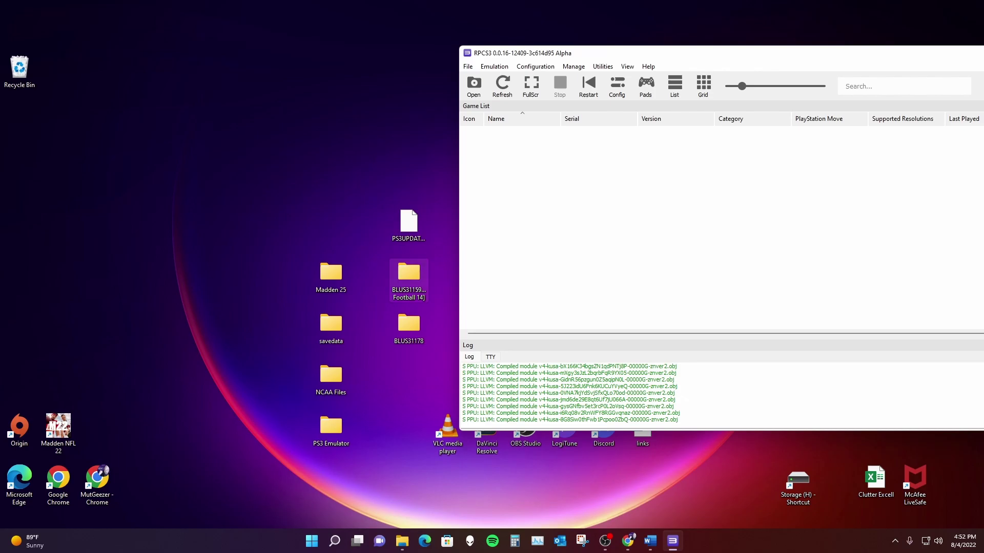
double_click(409, 277)
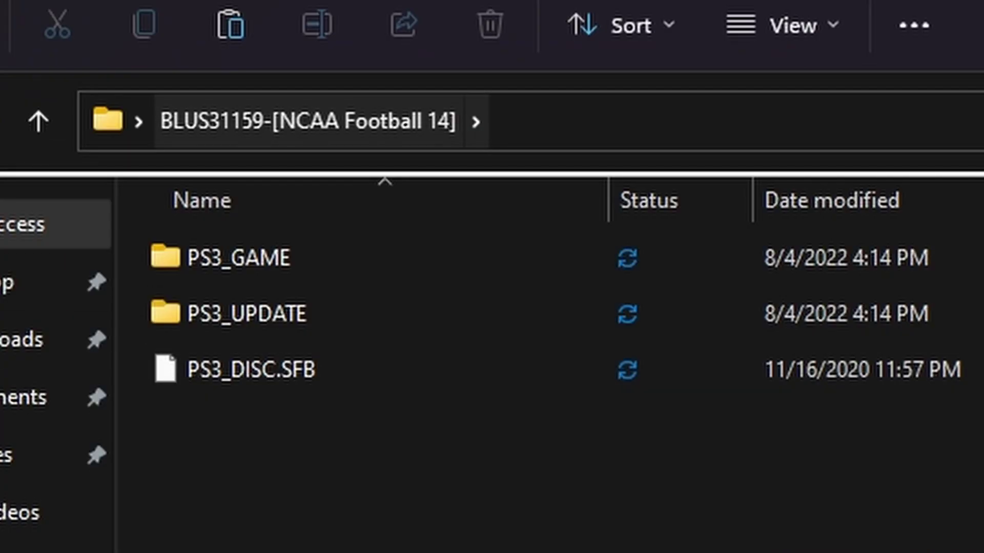
click(251, 369)
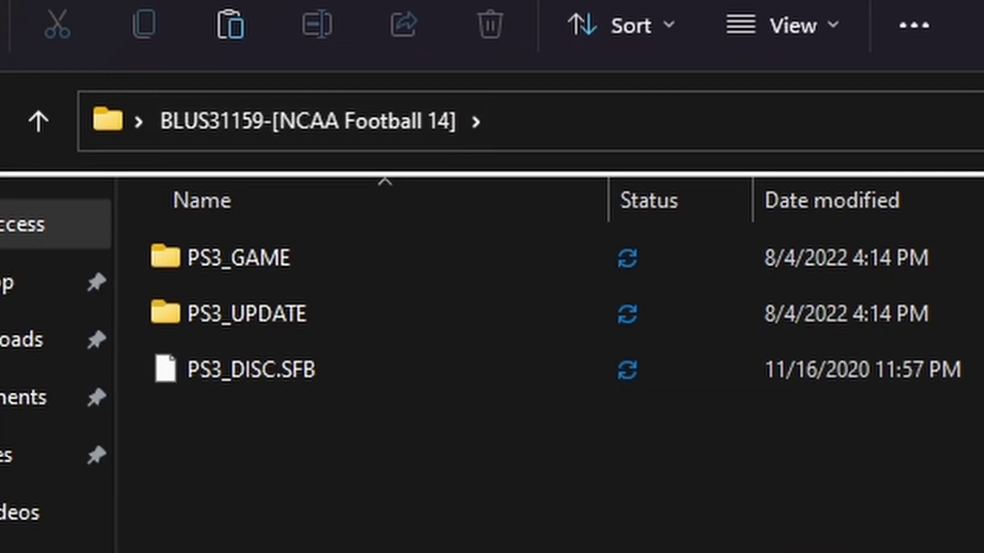
click(251, 369)
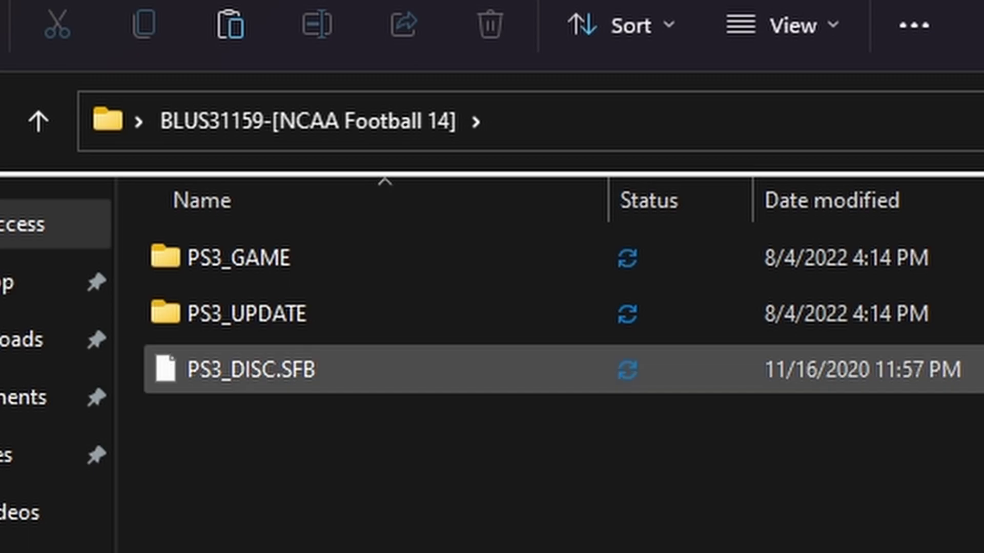
click(246, 313)
click(239, 257)
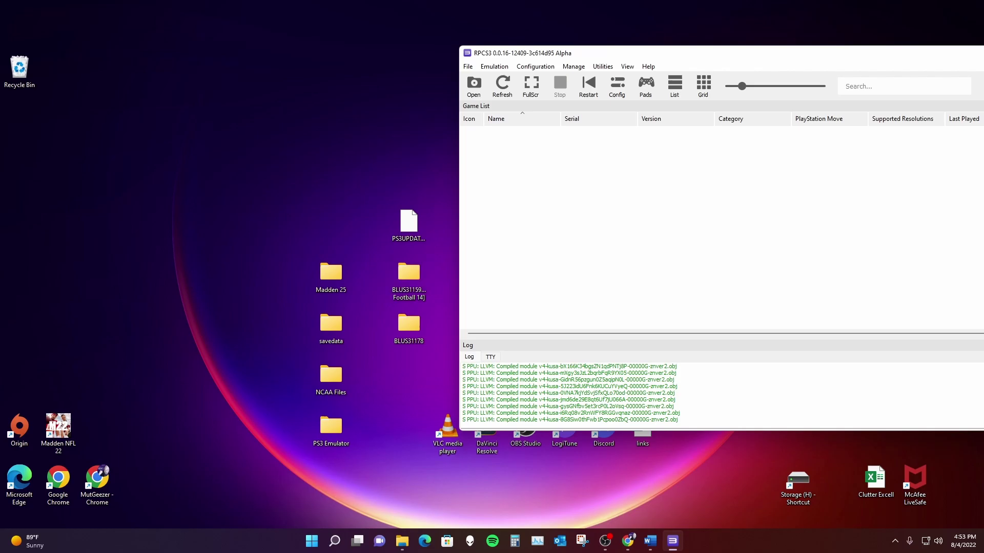
Step: Open the rpcs3-v0.0.16-12409-3c614d95_win64 folder inside the desktop's PS3 Emulator folder
mouse_move(402, 540)
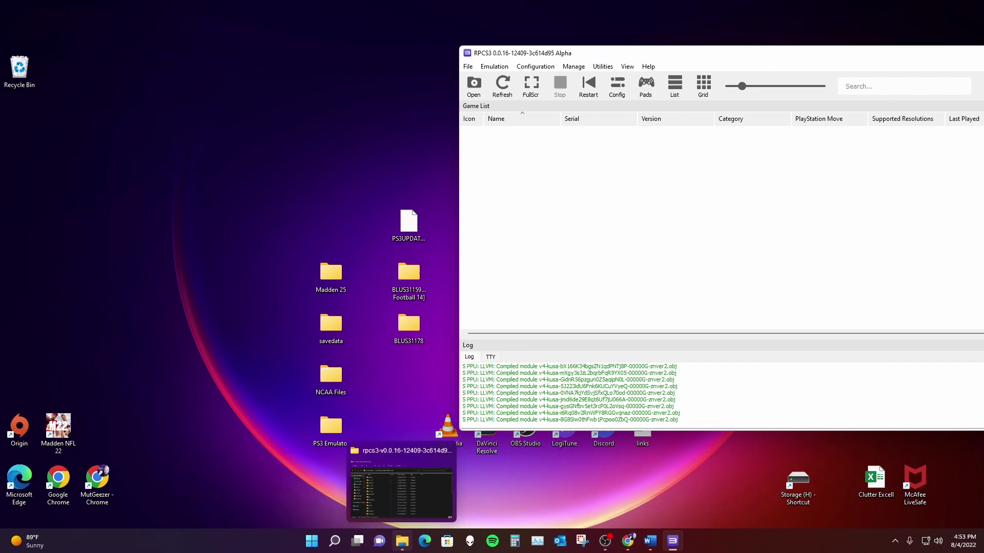
double_click(330, 426)
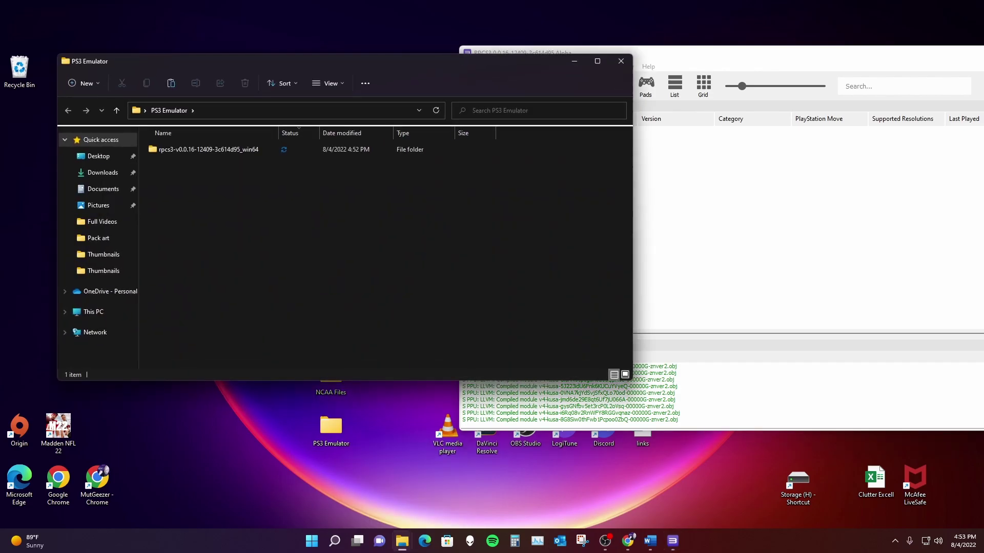
double_click(205, 149)
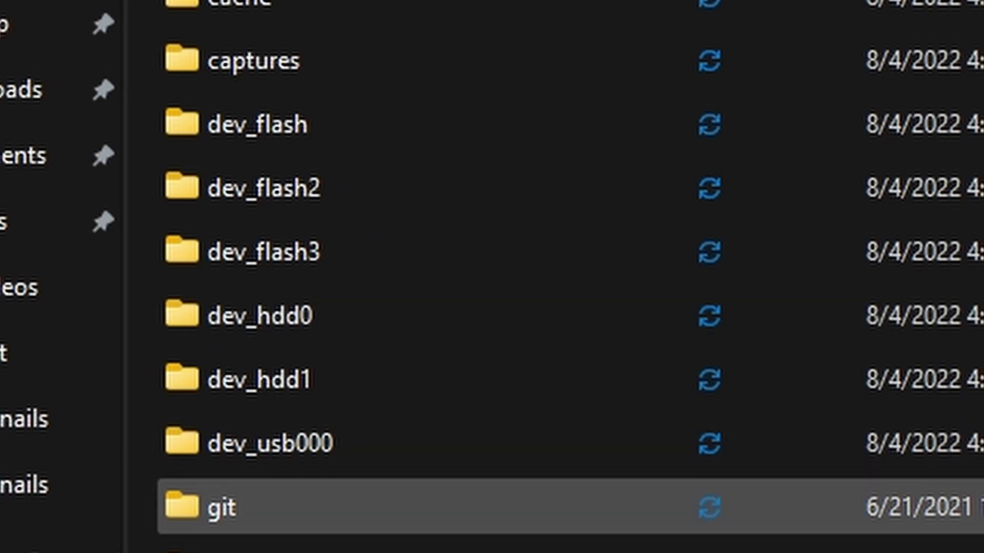
Step: Open the disc folder inside dev_hdd0 and move its window aside to uncover the game folders on the desktop
click(270, 443)
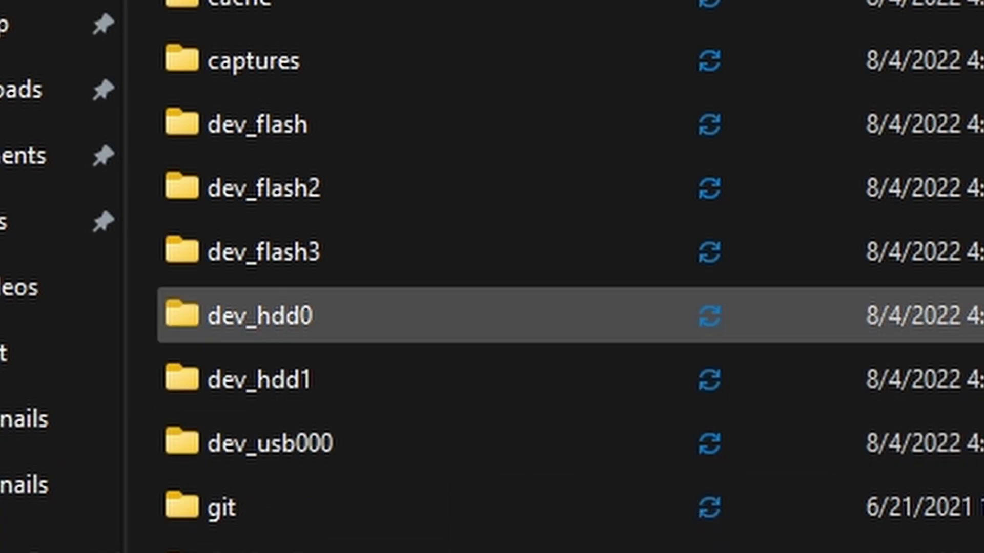
mouse_move(323, 328)
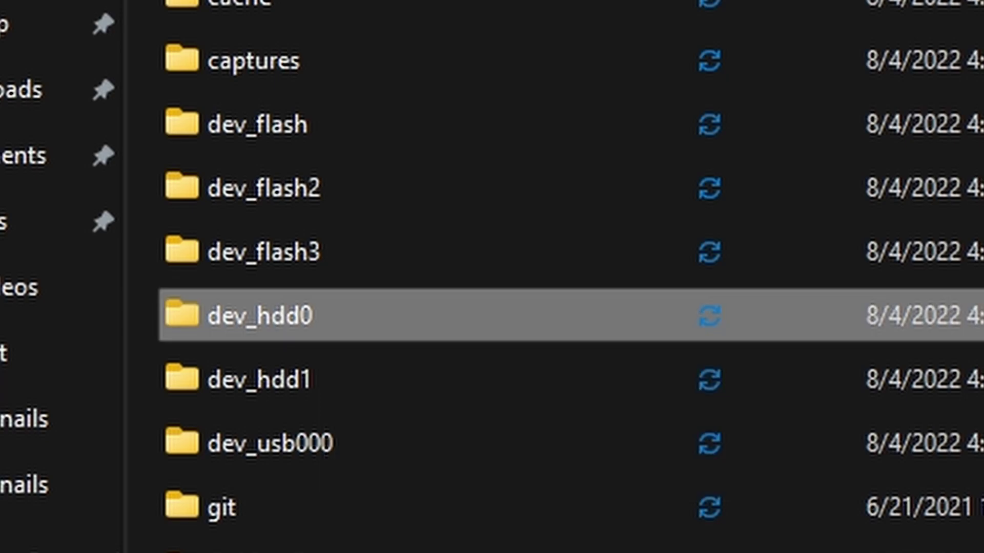
double_click(323, 328)
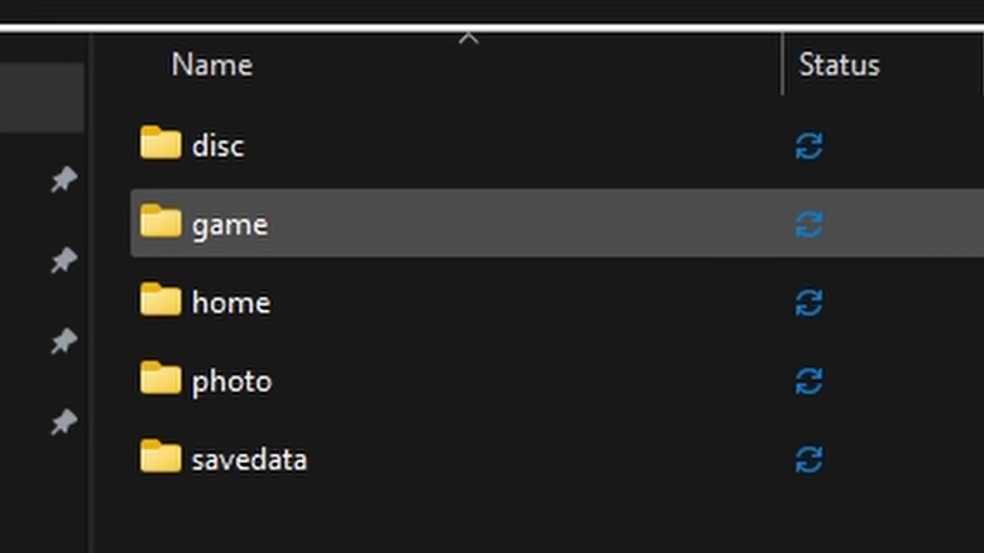
double_click(218, 146)
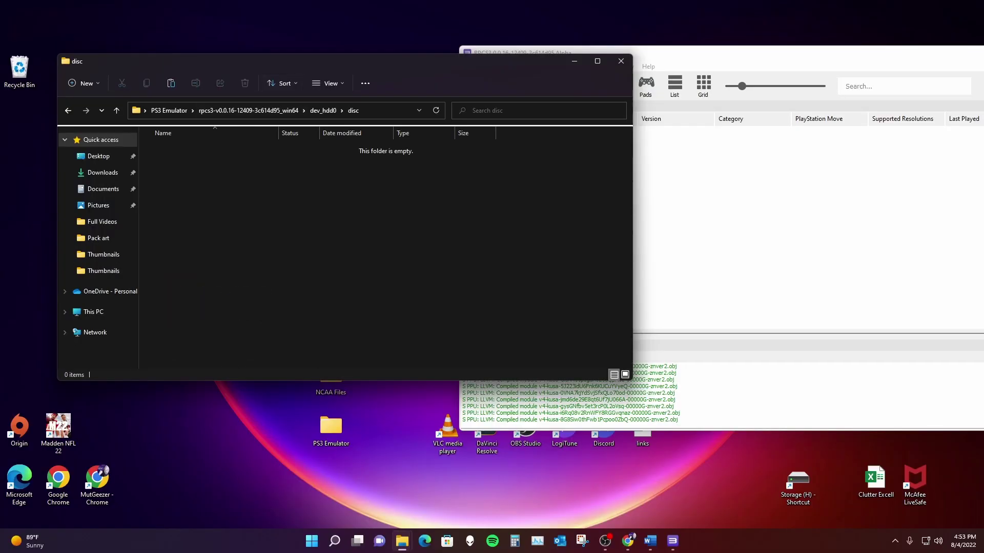
drag(271, 66, 676, 187)
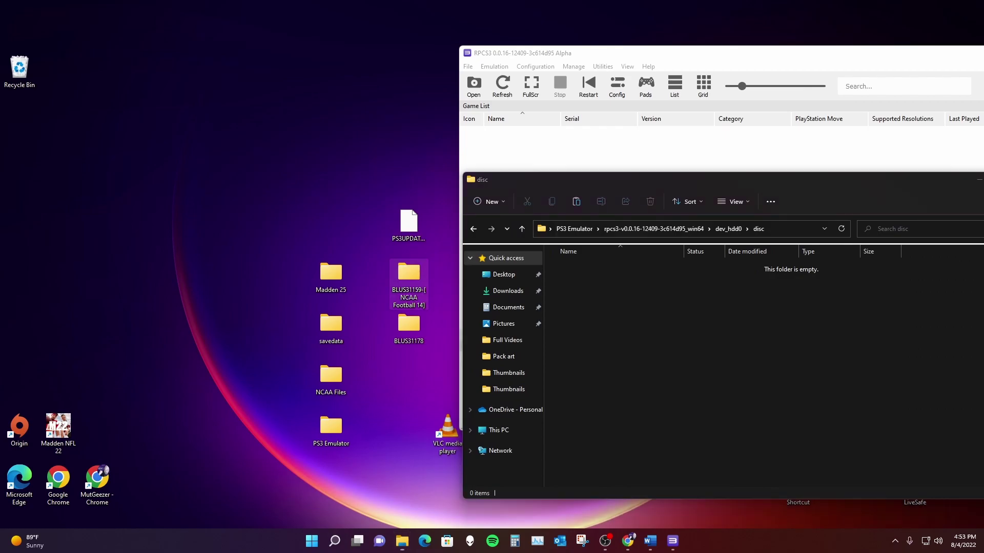
Step: Copy the BLUS31159-[NCAA Football 14] folder from the desktop into the dev_hdd0 disc folder
right_click(413, 280)
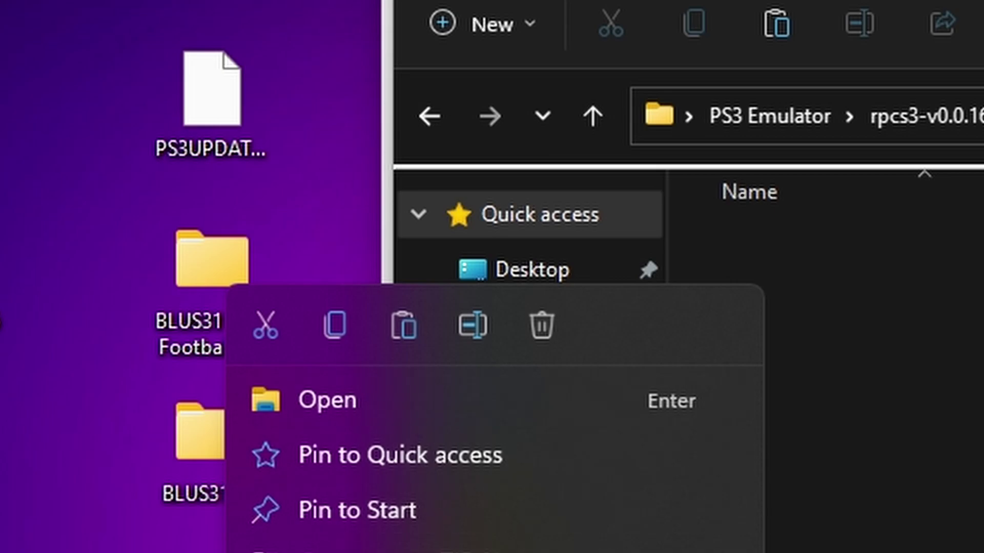
click(335, 325)
right_click(930, 452)
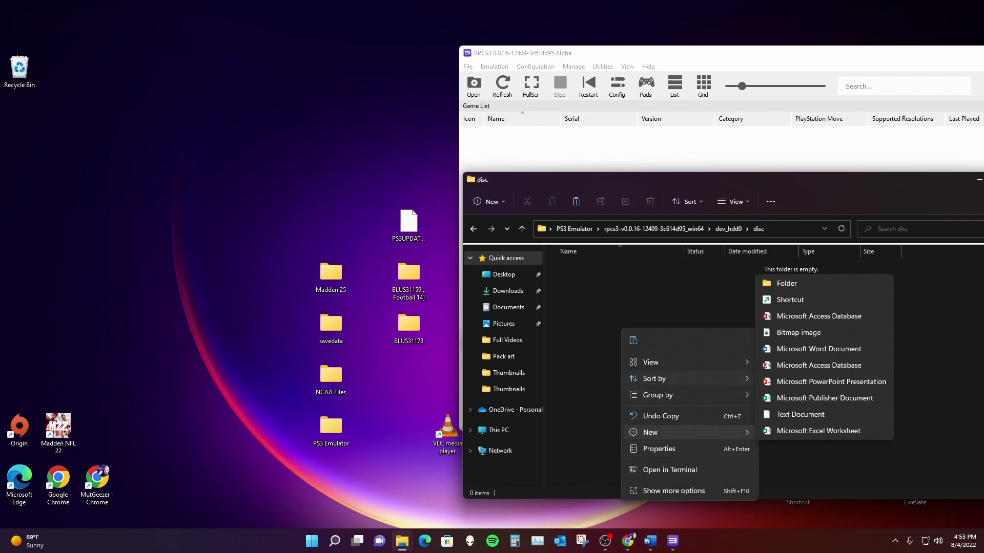
key(Escape)
key(Escape)
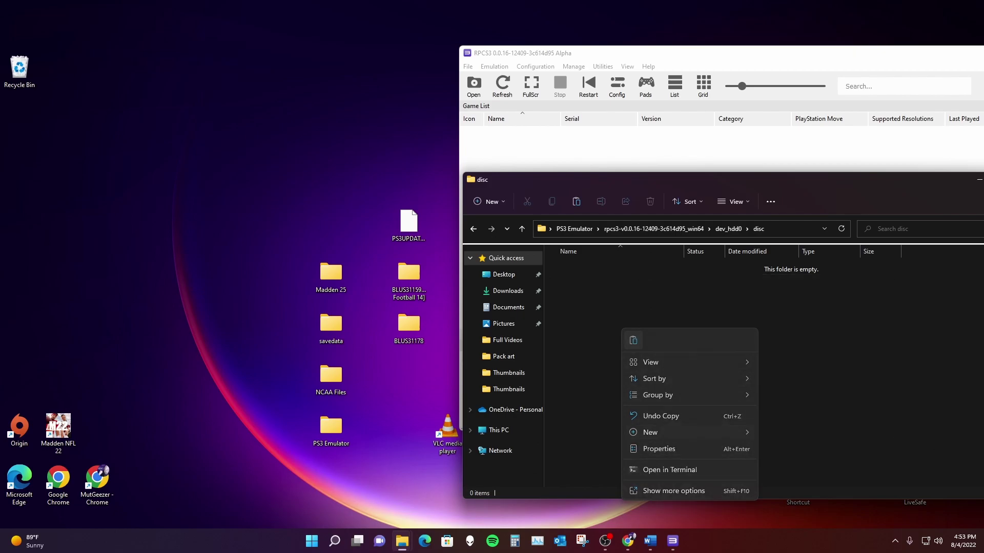
key(ctrl+v)
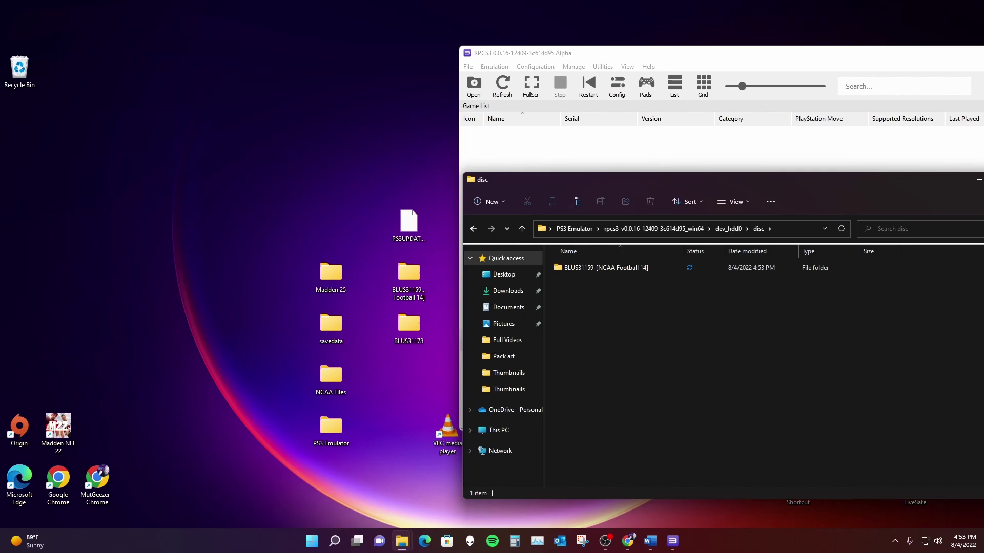
Step: Copy the BLUS31178 folder from the desktop into the same disc folder
right_click(408, 330)
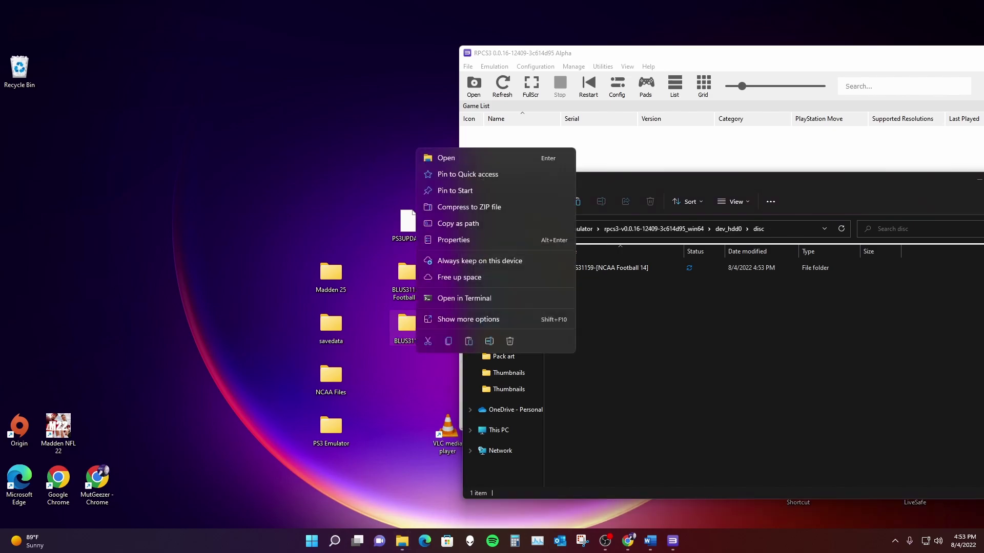
click(484, 349)
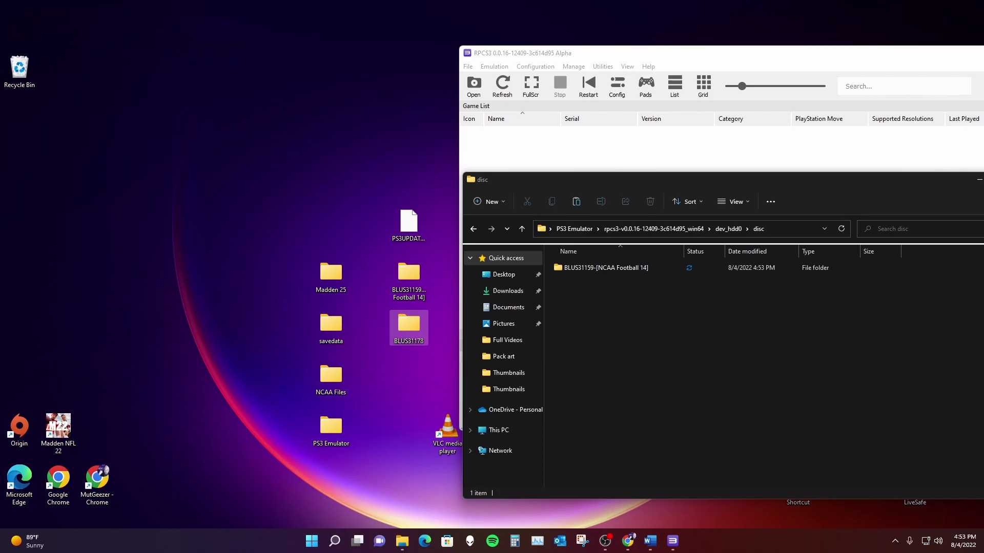
right_click(592, 321)
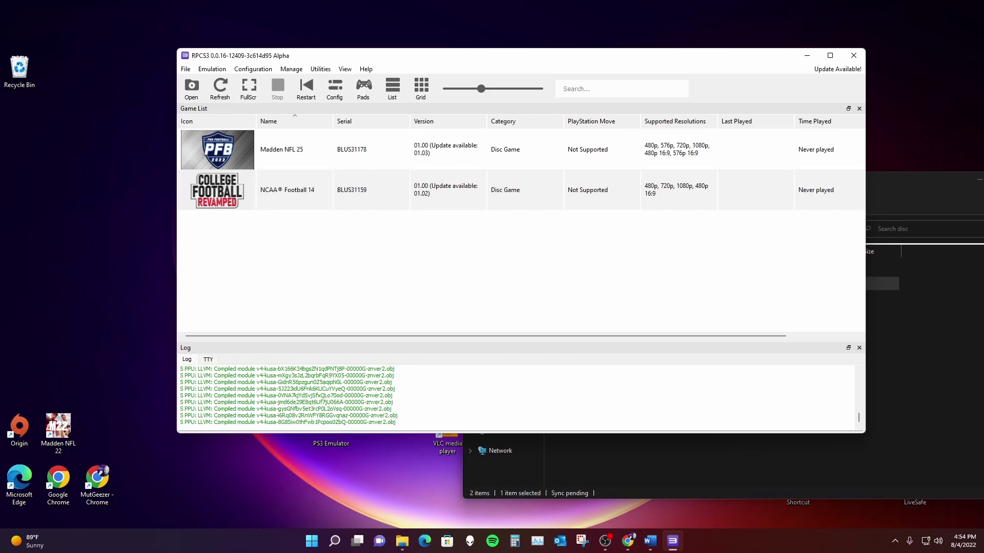
Step: Bring the disc folder window back in front of the RPCS3 game list, reposition it and close it
mouse_move(830, 55)
click(507, 469)
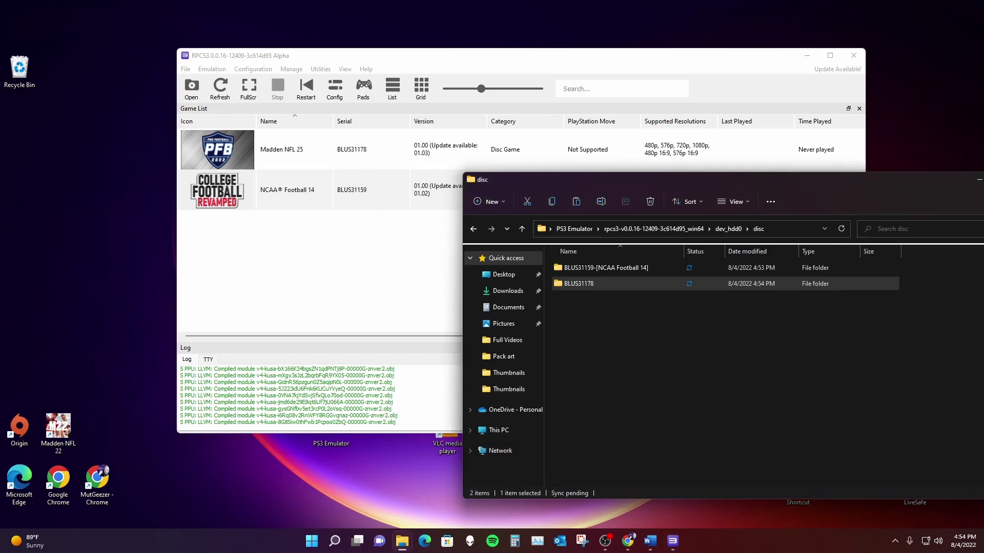
drag(769, 185, 547, 186)
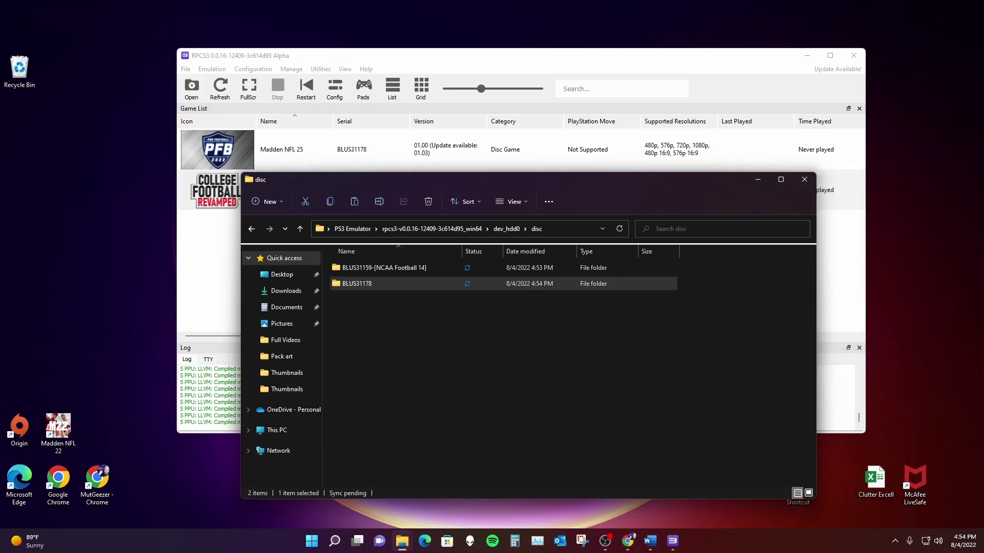
click(805, 179)
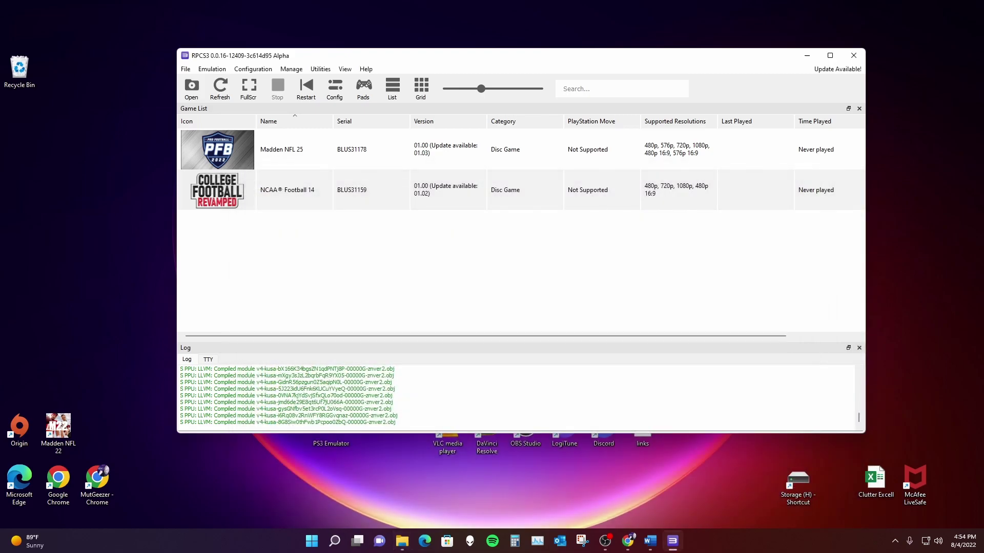